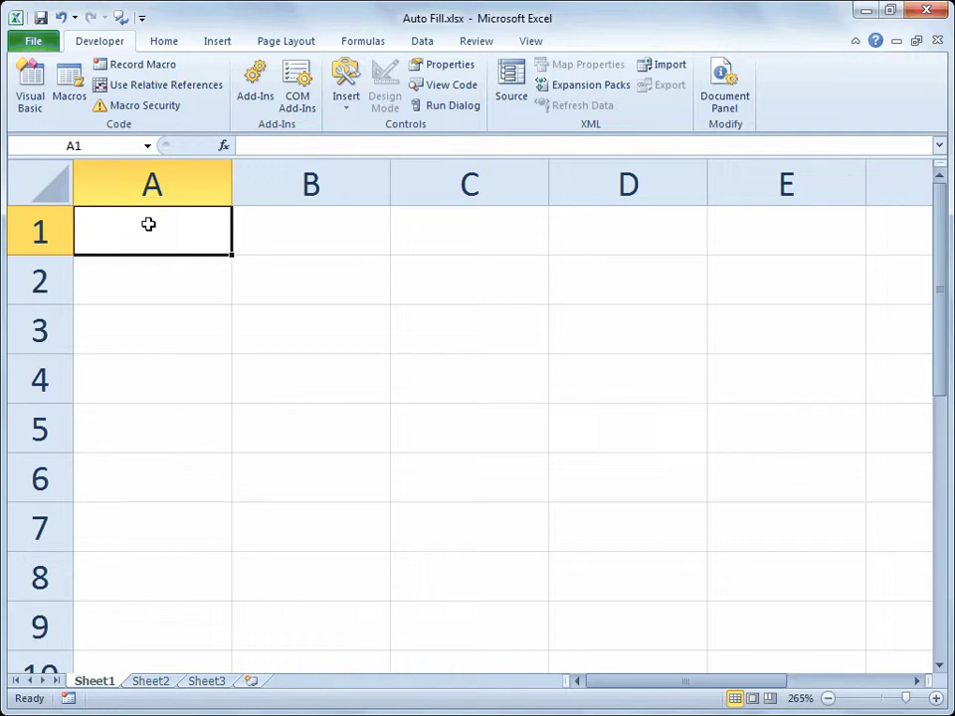
Step: Enter 500 in cell A1 and 515 in cell A2 as the start of a number series
type("500")
key("Return")
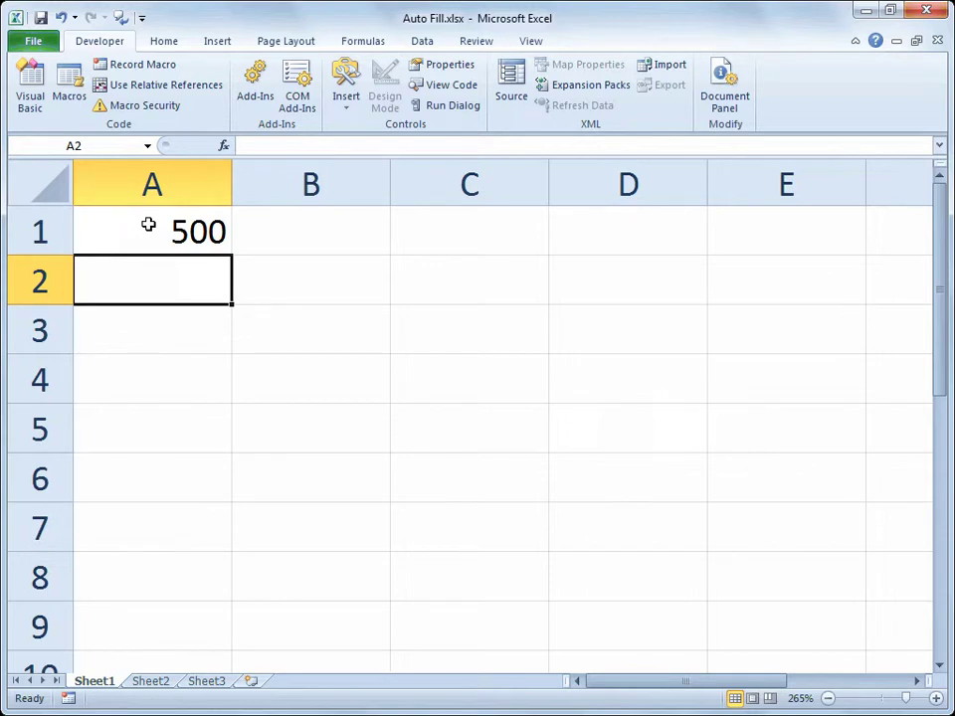
type("515")
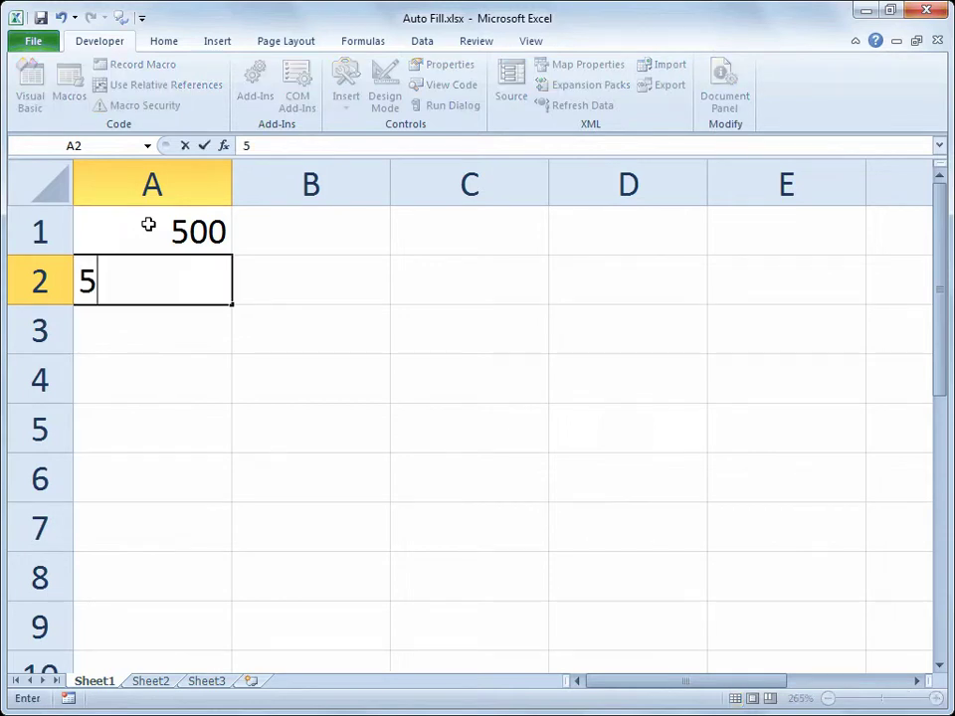
key("Return")
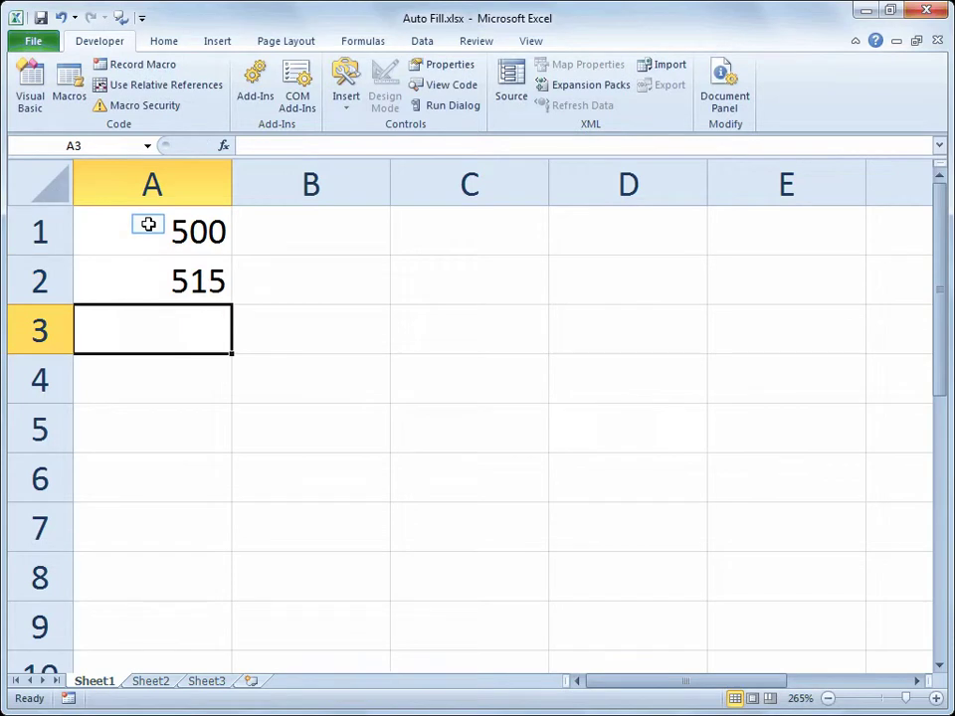
Step: Extend the number series from A1:A2 down to A10 with Auto Fill
double_click(147, 226)
left_click(146, 280)
left_click_drag(147, 237, 152, 270)
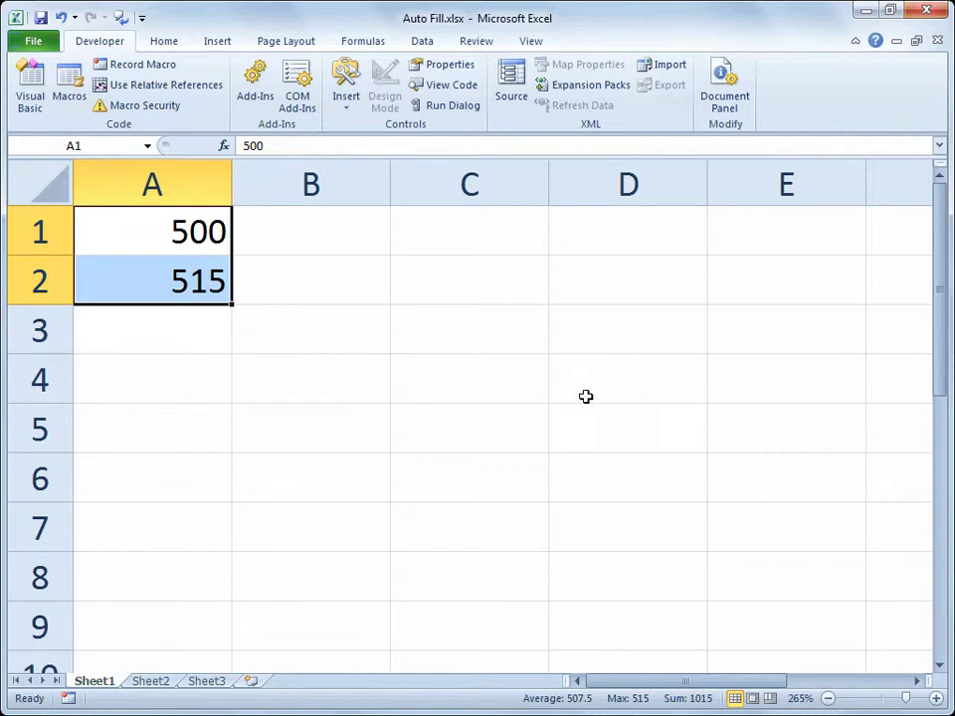
scroll(586, 397, "down", 4)
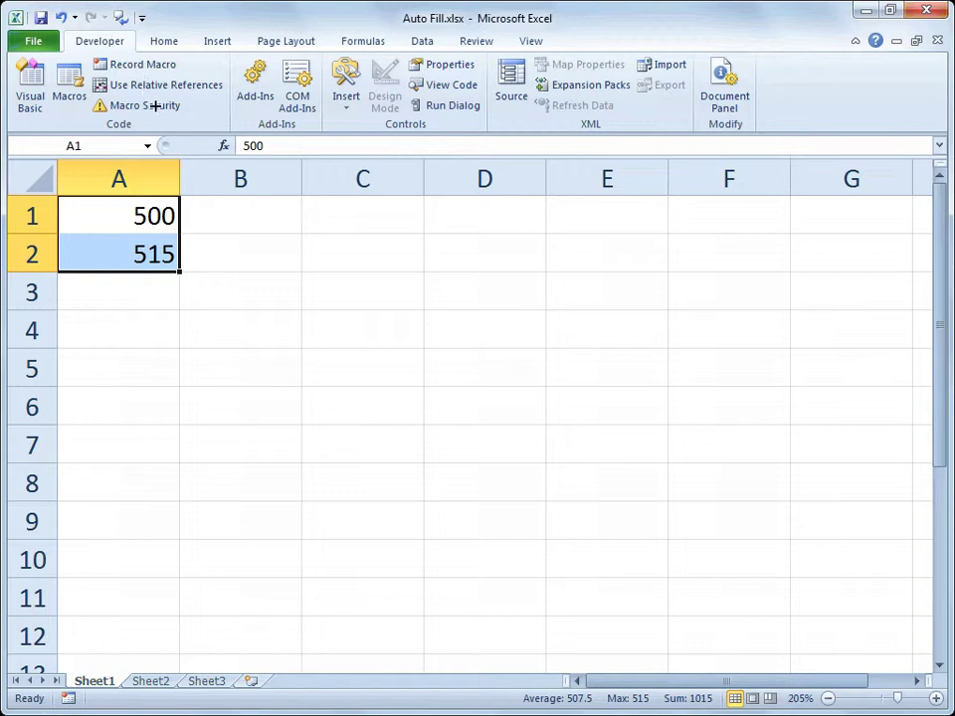
left_click_drag(181, 274, 173, 470)
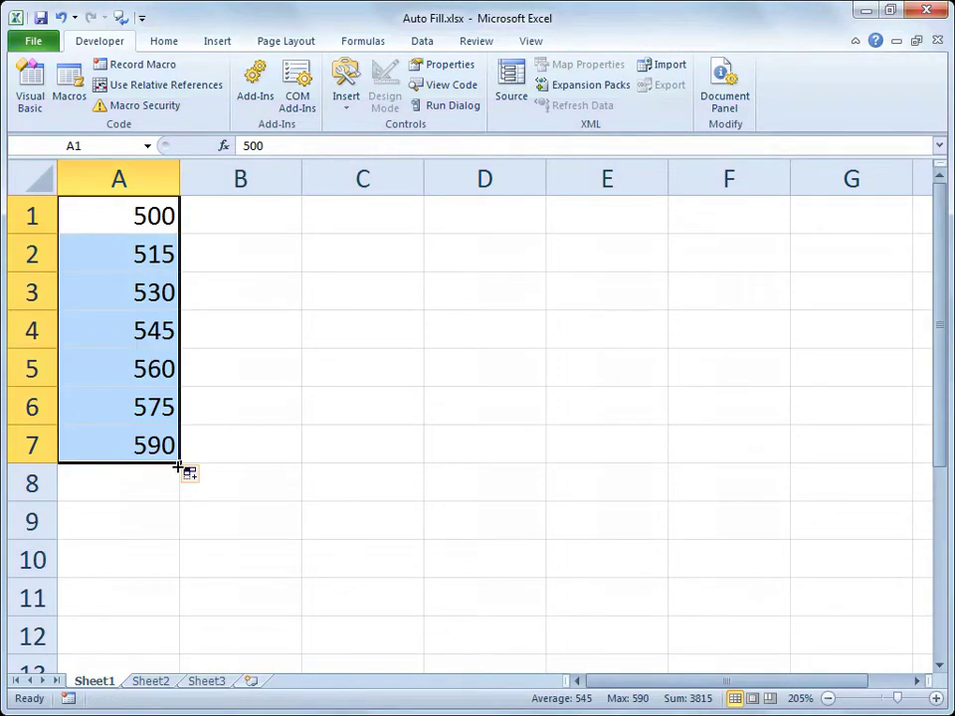
left_click_drag(178, 465, 184, 567)
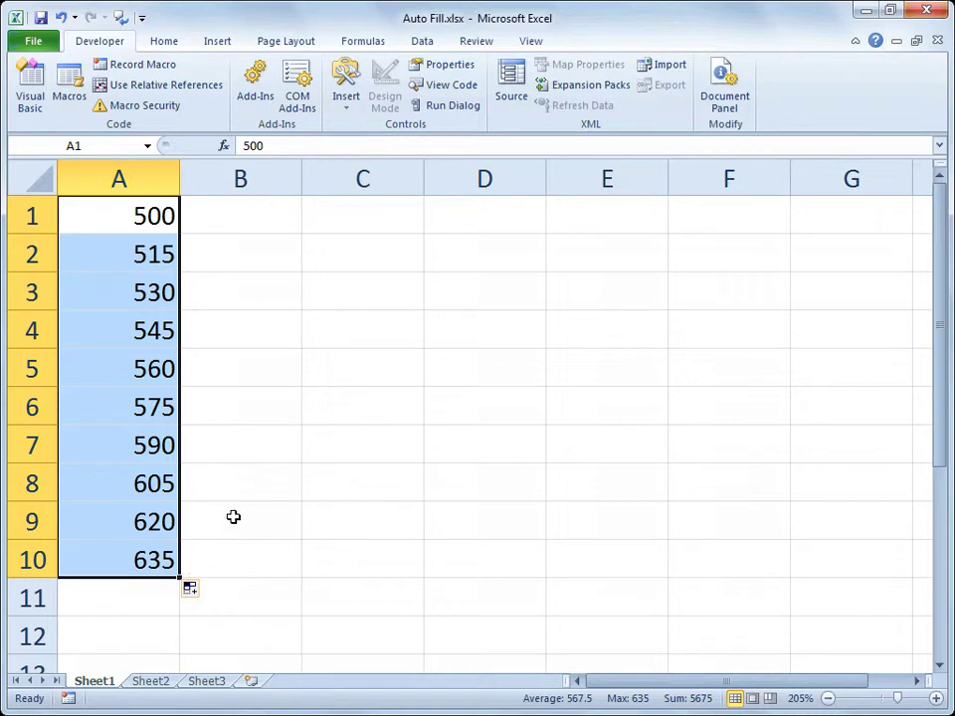
Step: Enter the date 3/17/2012 in cell B1 and widen column B
left_click(264, 213)
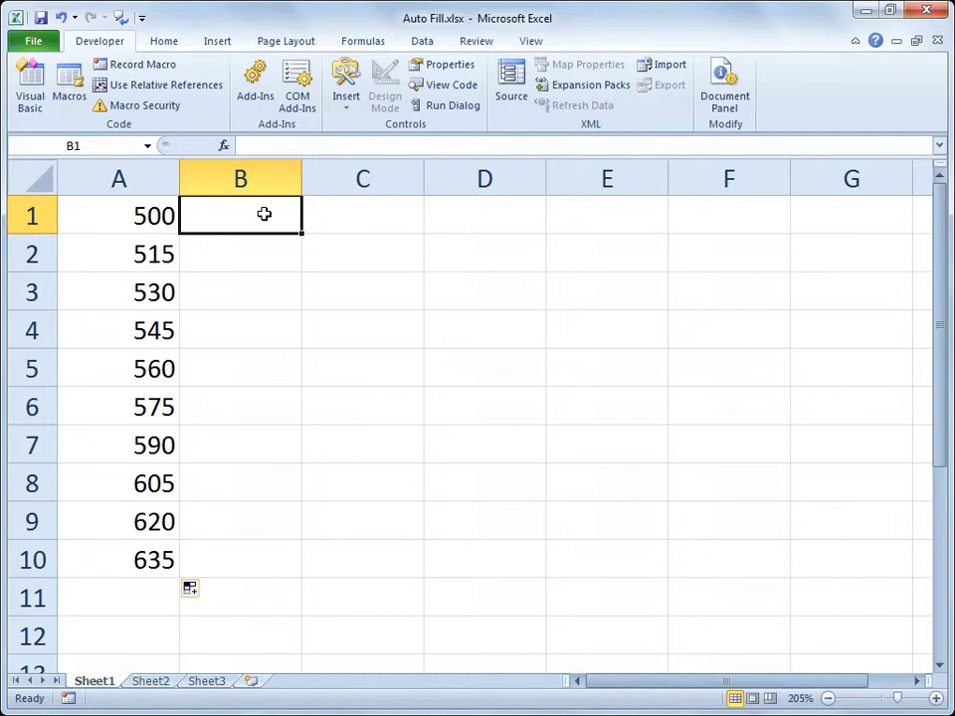
type("3/17/")
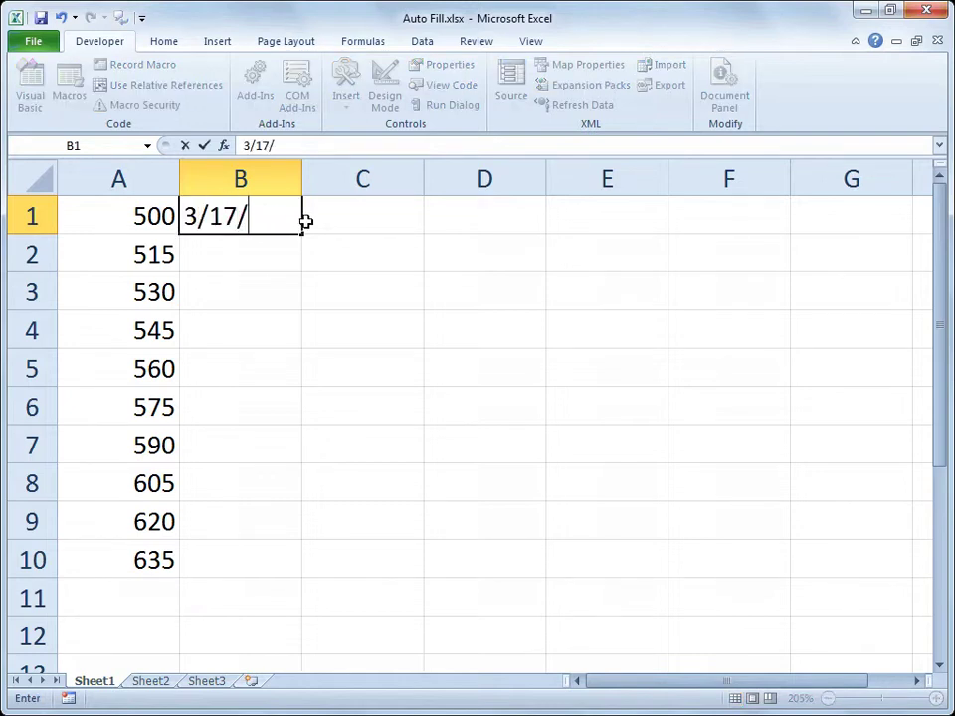
type("2012")
key("Return")
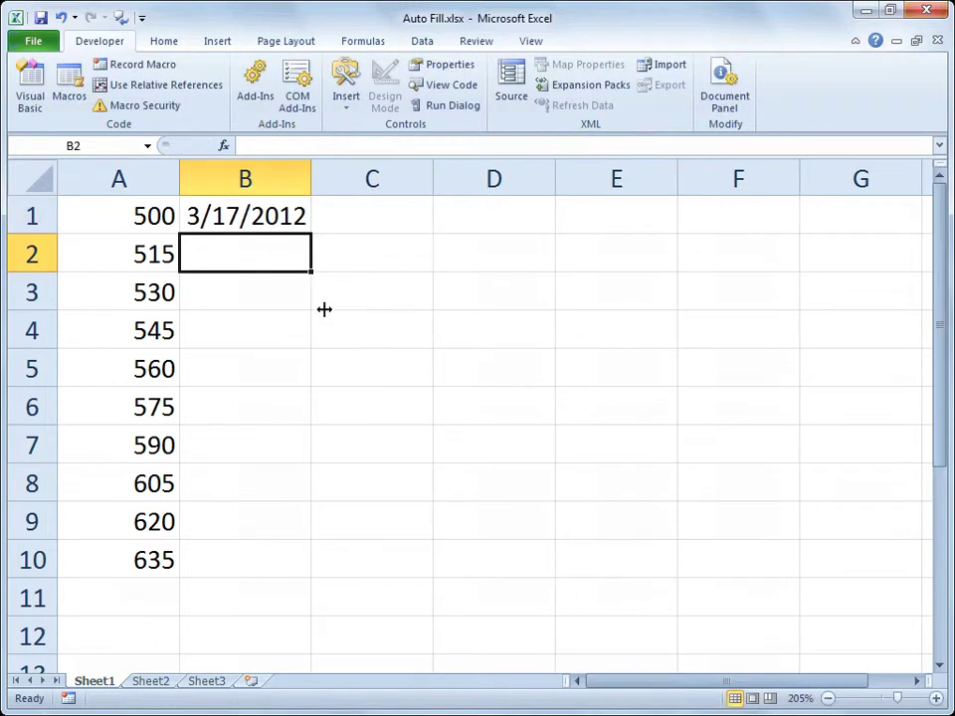
left_click_drag(312, 176, 345, 177)
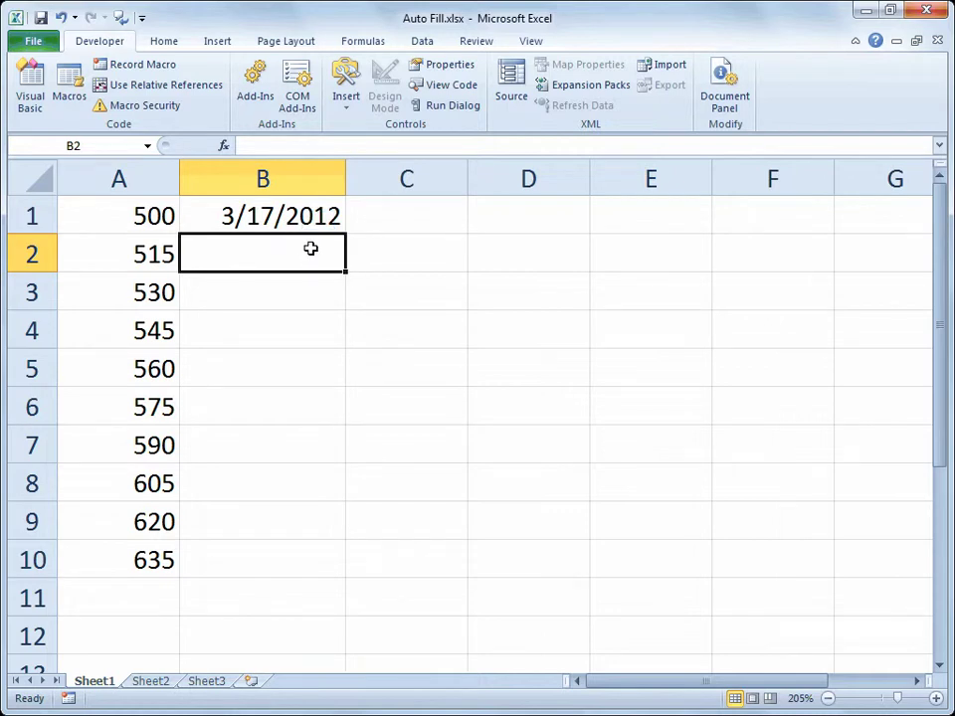
Step: Enter 3/19/2012 in B2 and fill the two-day date series from B1:B2 down to B10
left_click(317, 220)
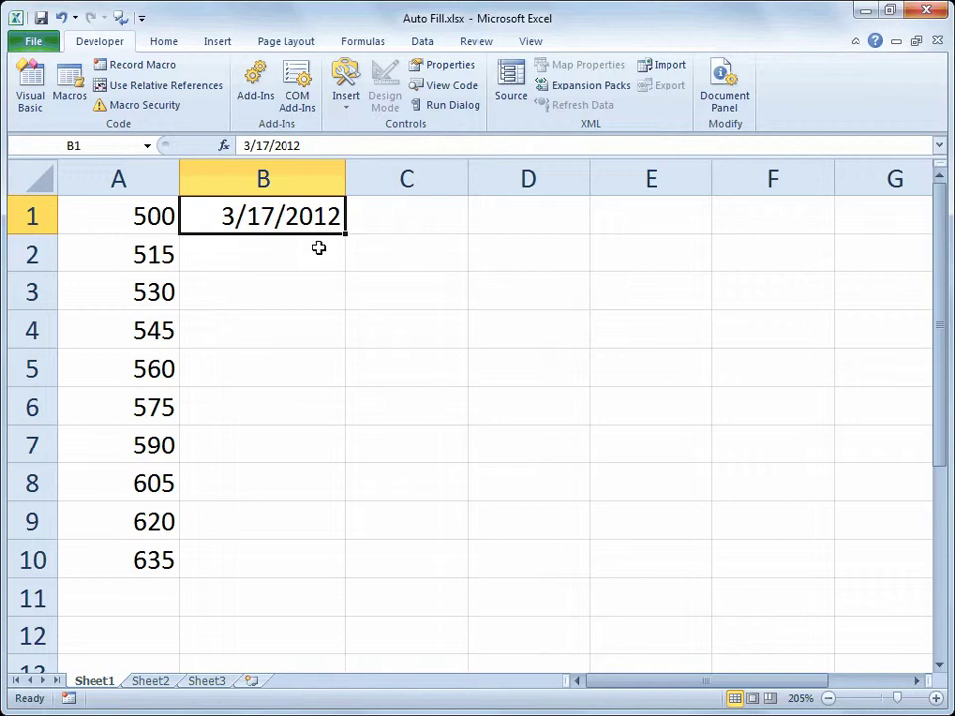
left_click(319, 259)
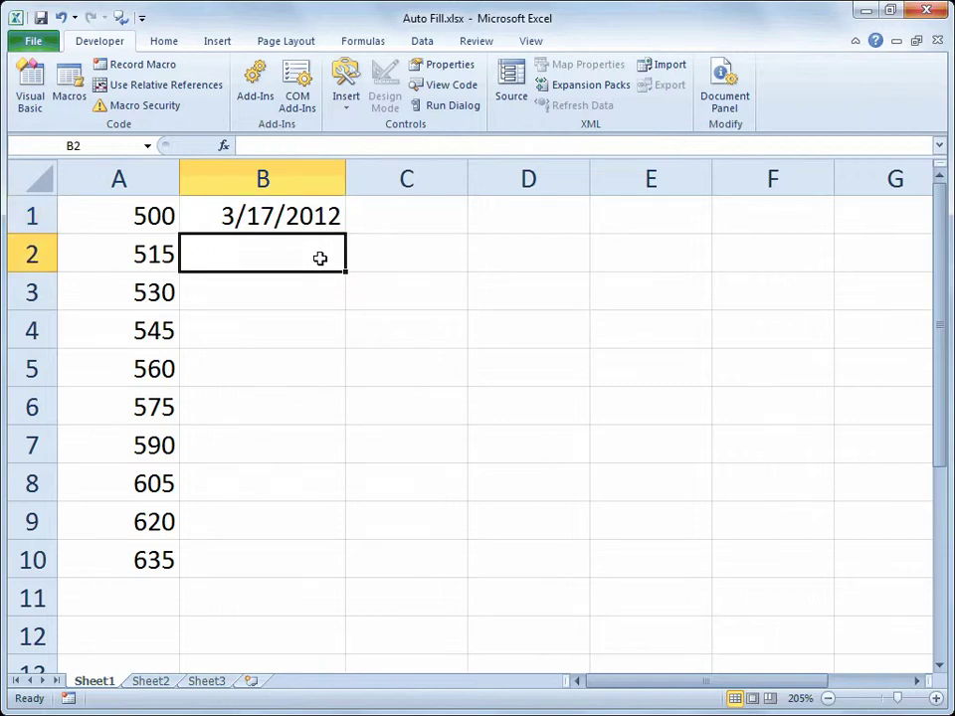
type("3/19/2012")
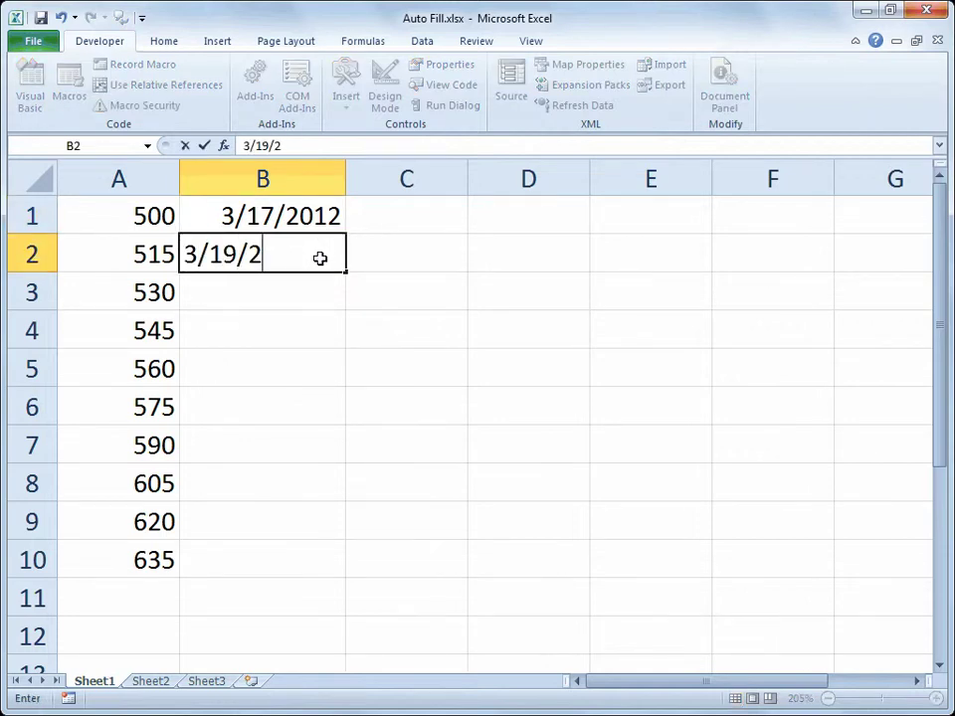
key("Return")
left_click(316, 221)
left_click_drag(315, 221, 319, 259)
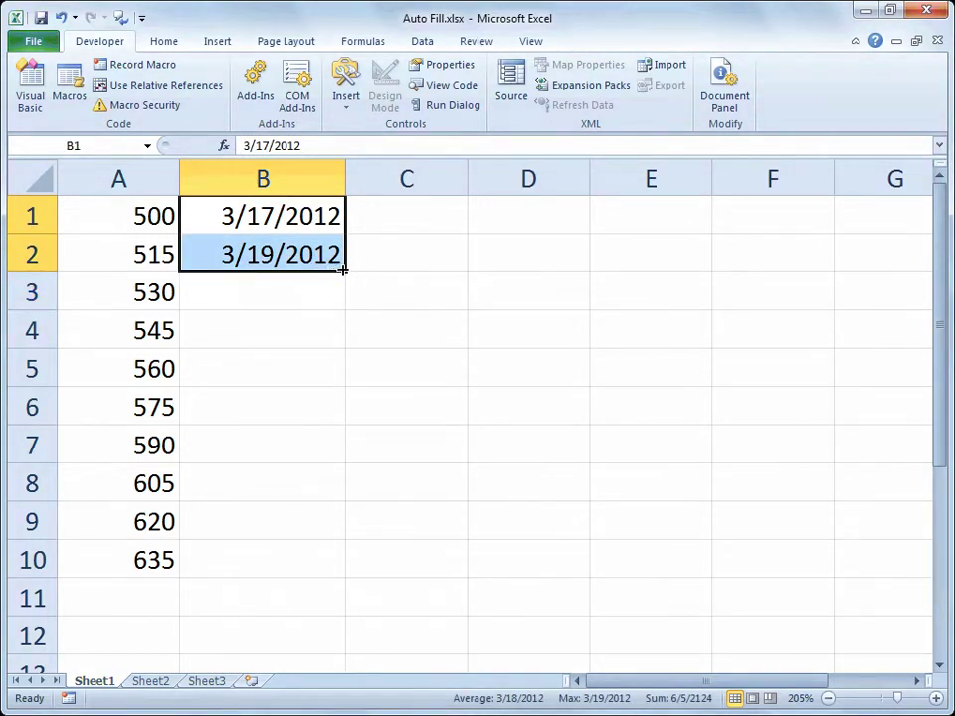
double_click(345, 272)
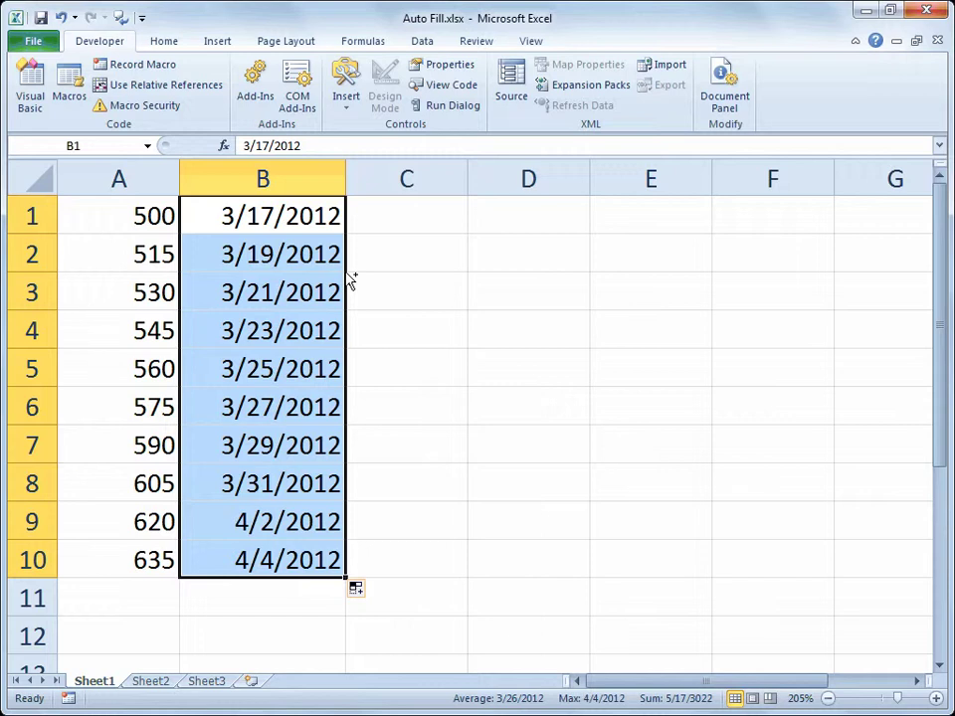
Step: Undo the two-day date fill and the date entry in B2
key("ctrl+z")
key("ctrl+z")
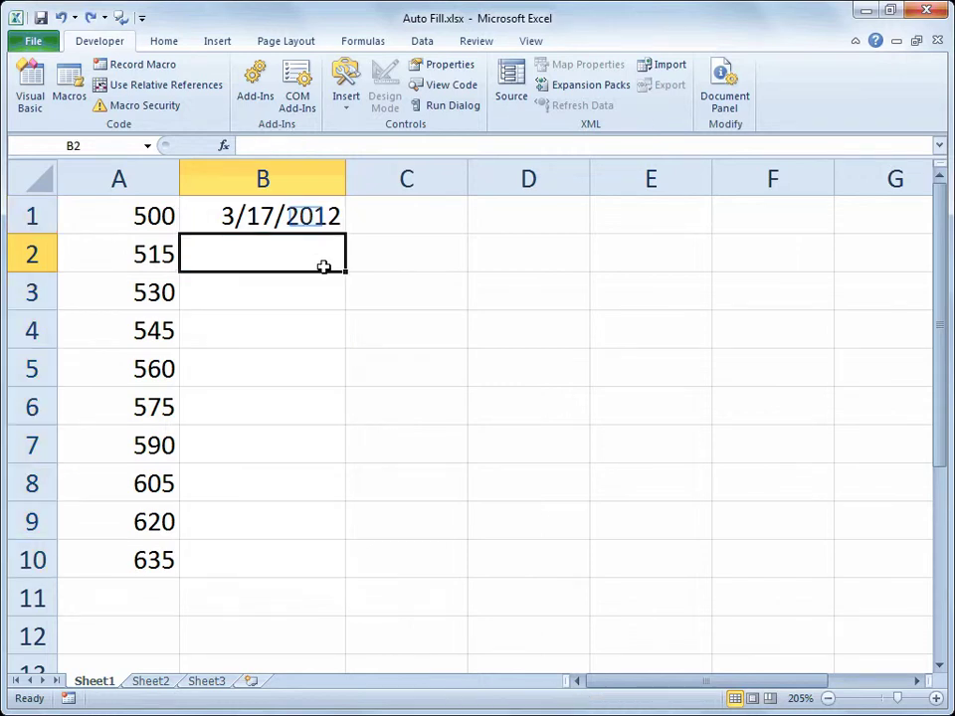
Step: Auto Fill the date in B1 down to B10 using the Fill Weekdays option
left_click(305, 218)
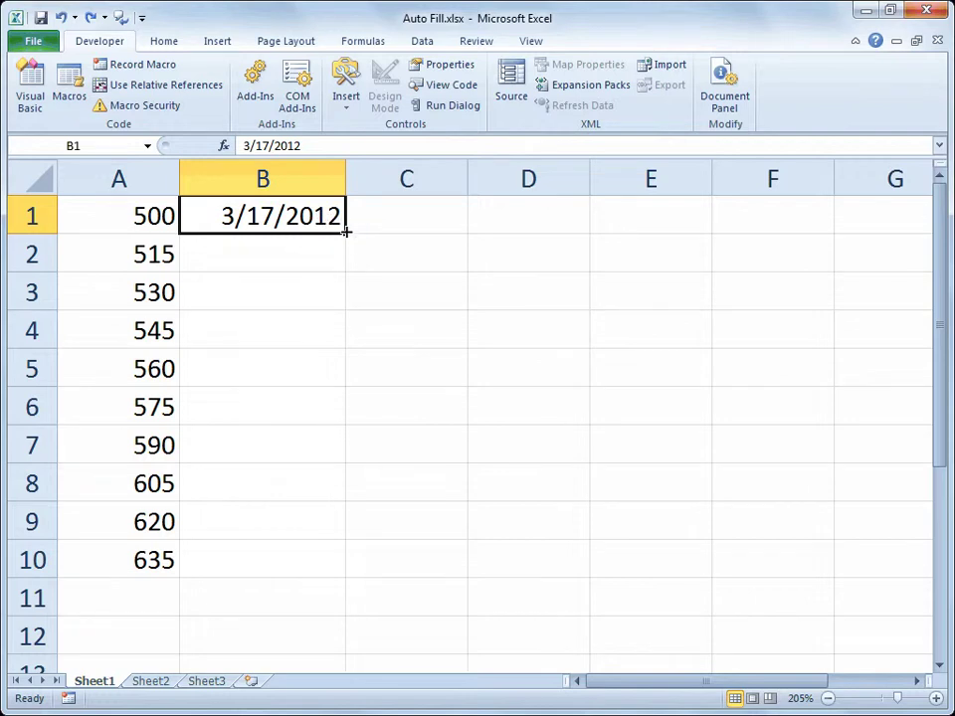
double_click(347, 234)
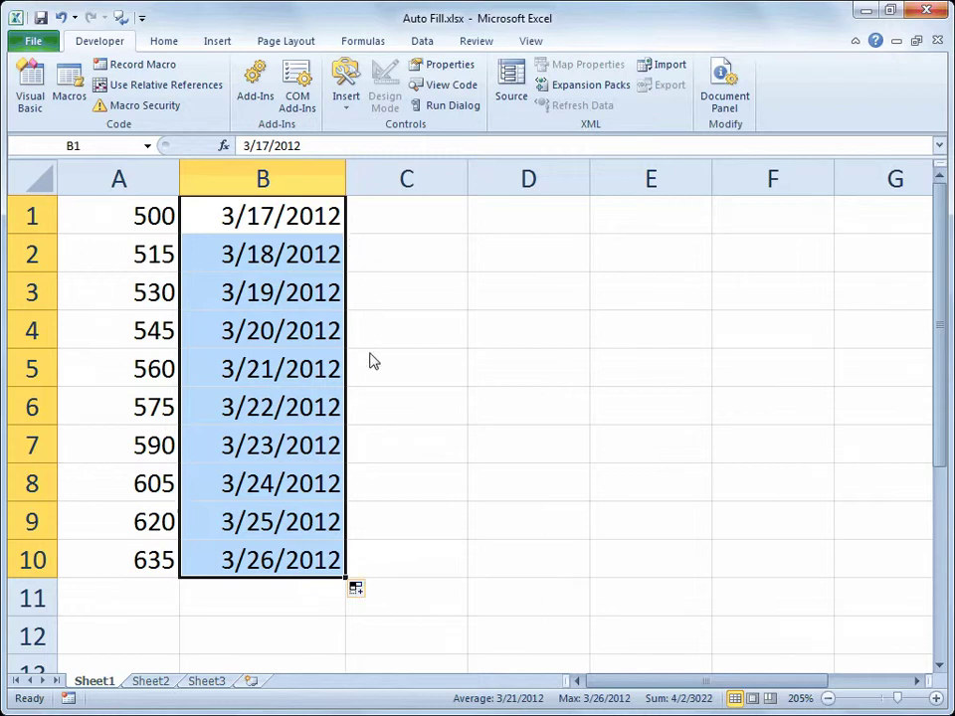
left_click(374, 593)
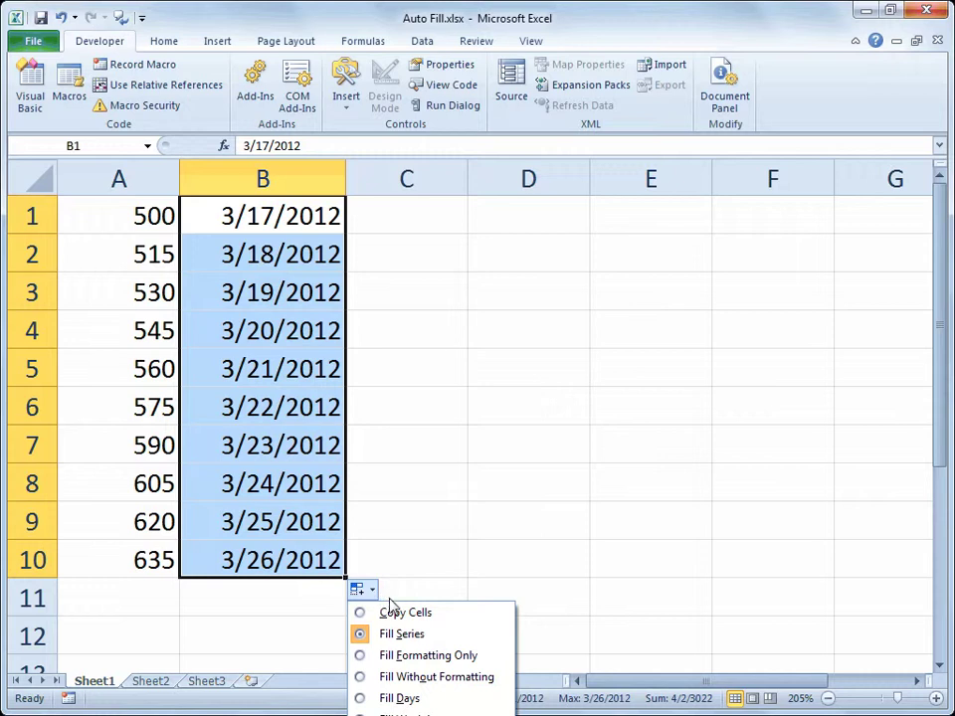
left_click(413, 713)
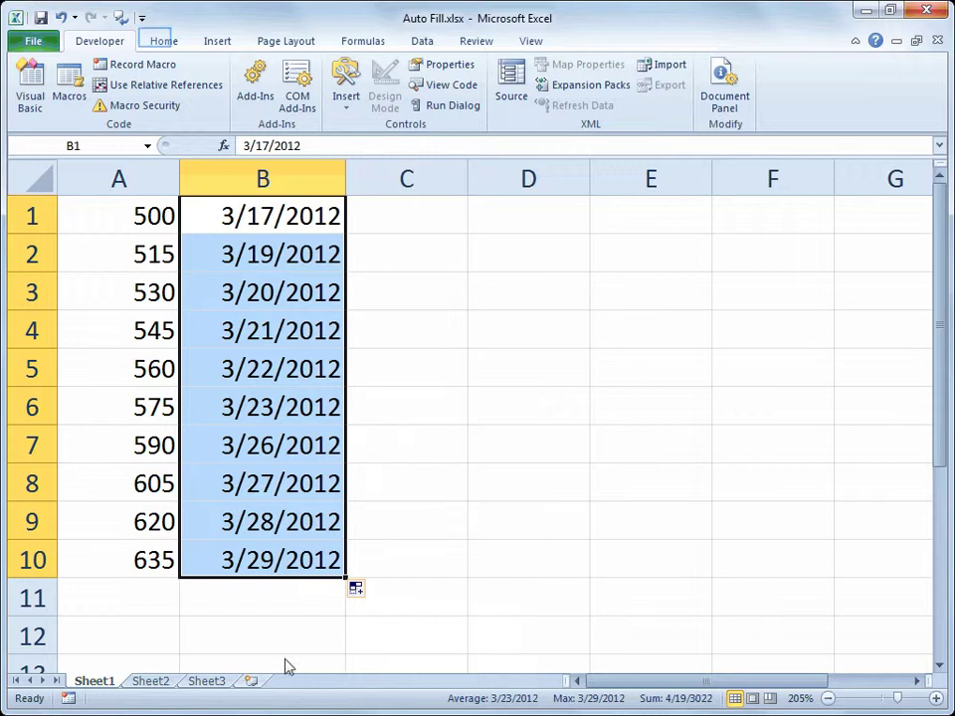
Step: Apply the Long Date format to B1:B10 and autofit the width of column B
left_click(161, 41)
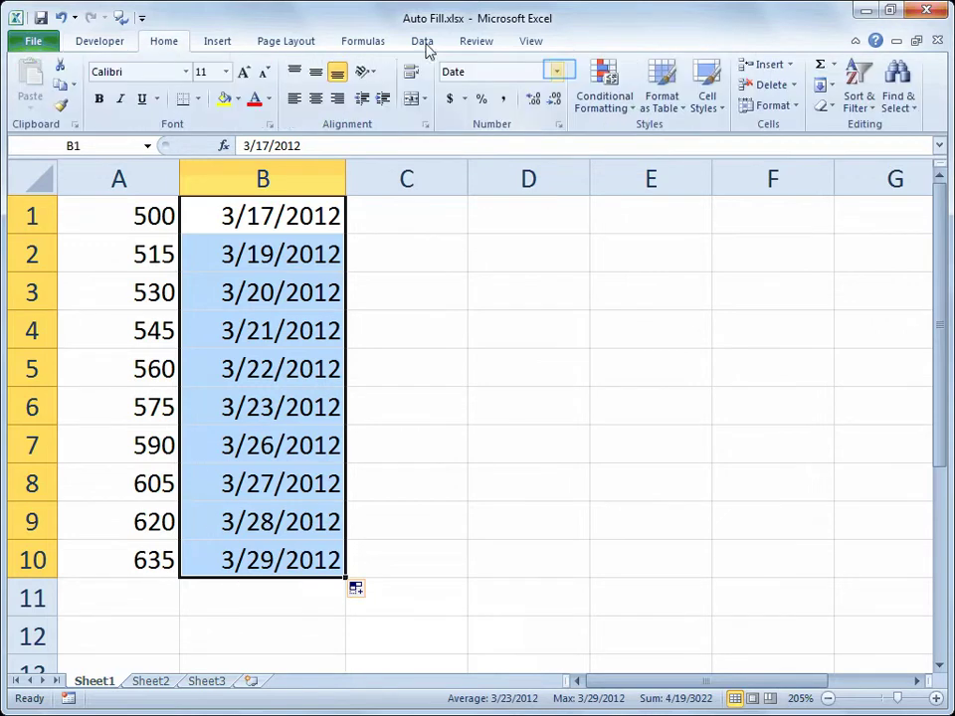
left_click(557, 71)
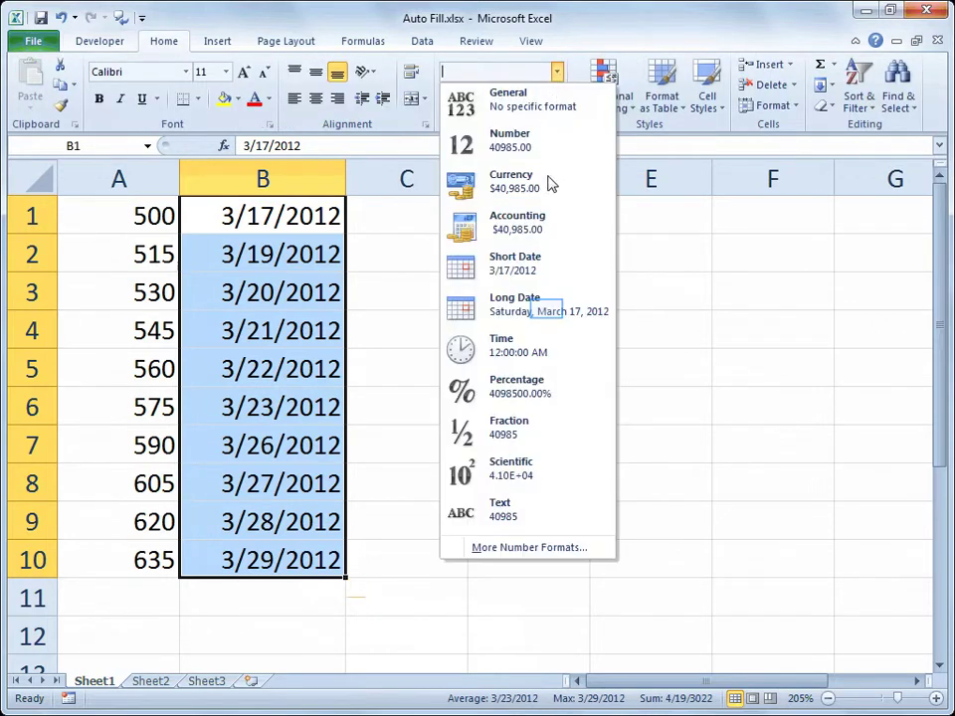
left_click(547, 311)
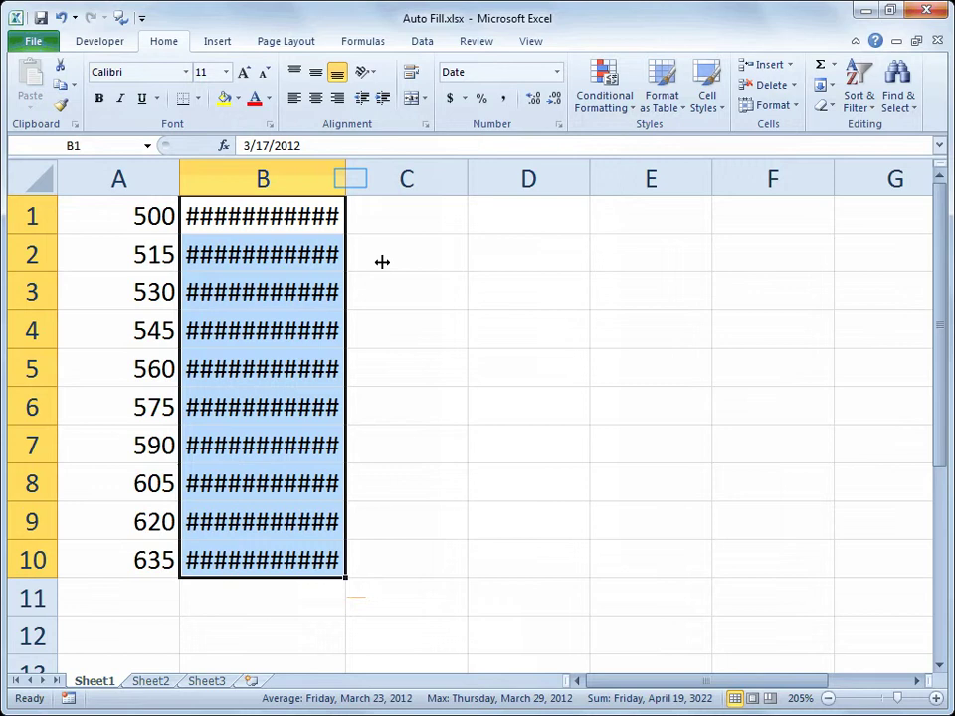
double_click(347, 178)
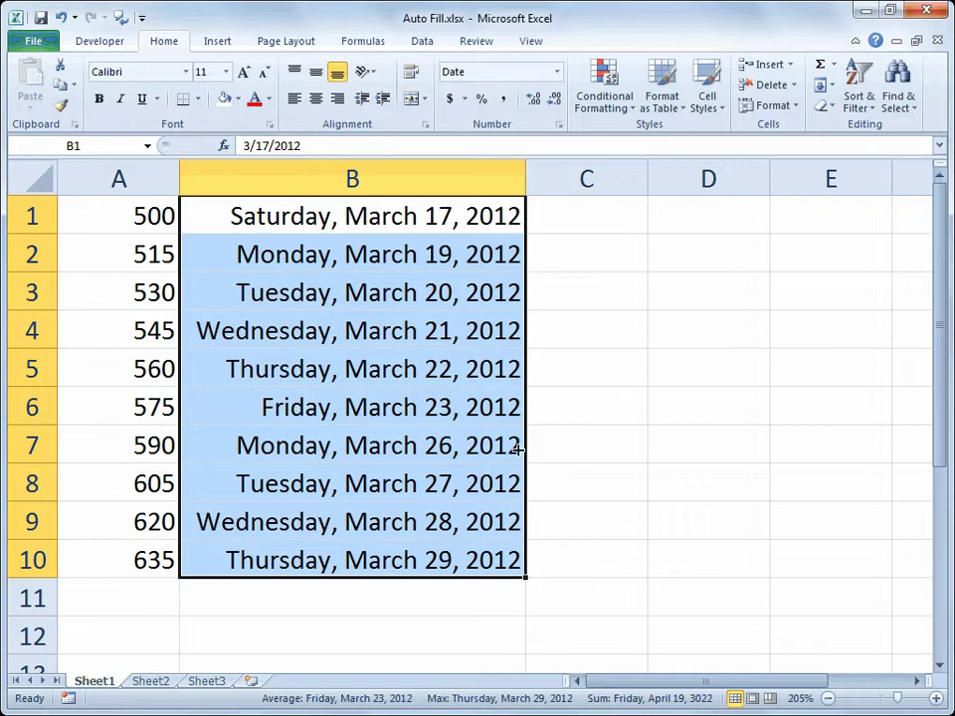
Step: Replace the dates below B1 with a monthly series down to B10 using Fill Months, and autofit column B
left_click_drag(524, 579, 525, 242)
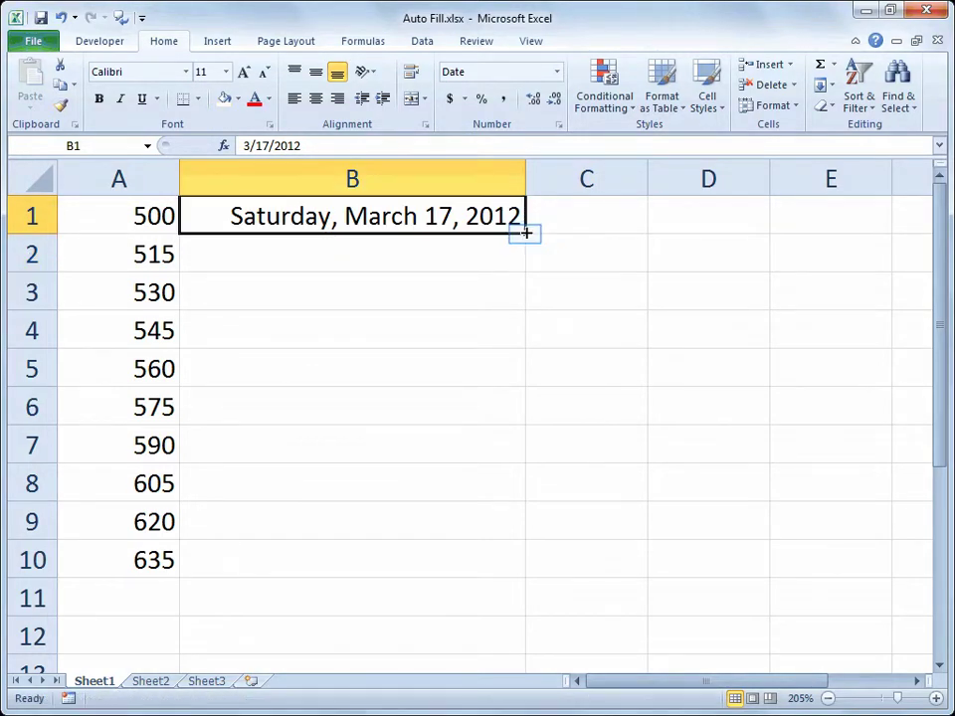
double_click(527, 233)
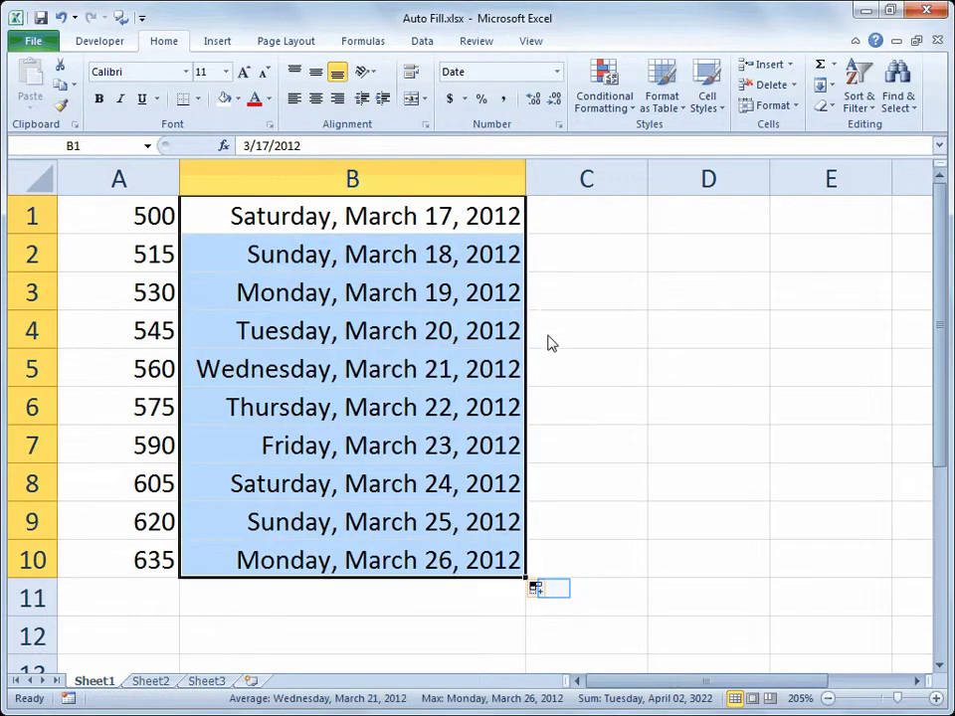
left_click(554, 589)
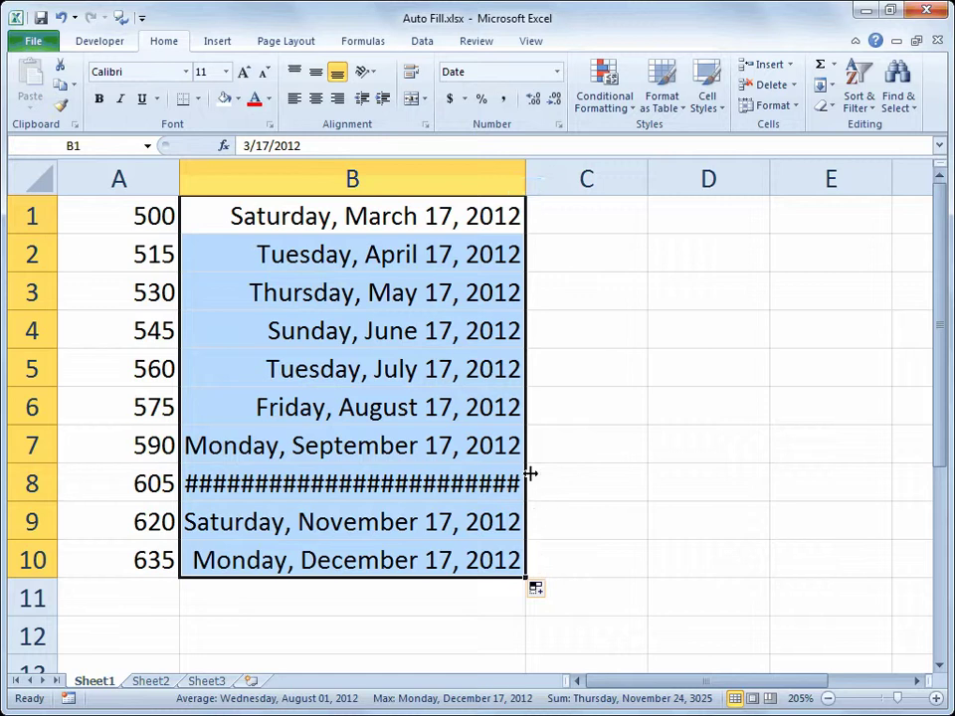
double_click(525, 187)
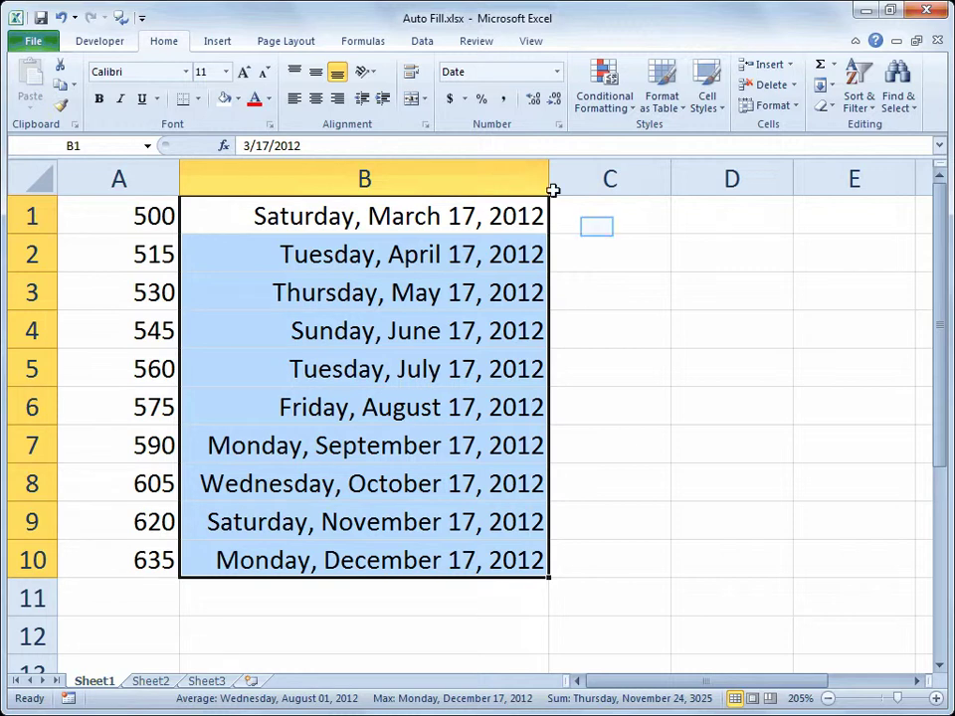
Step: Enter the time 9:30 AM in cell C1
left_click(597, 227)
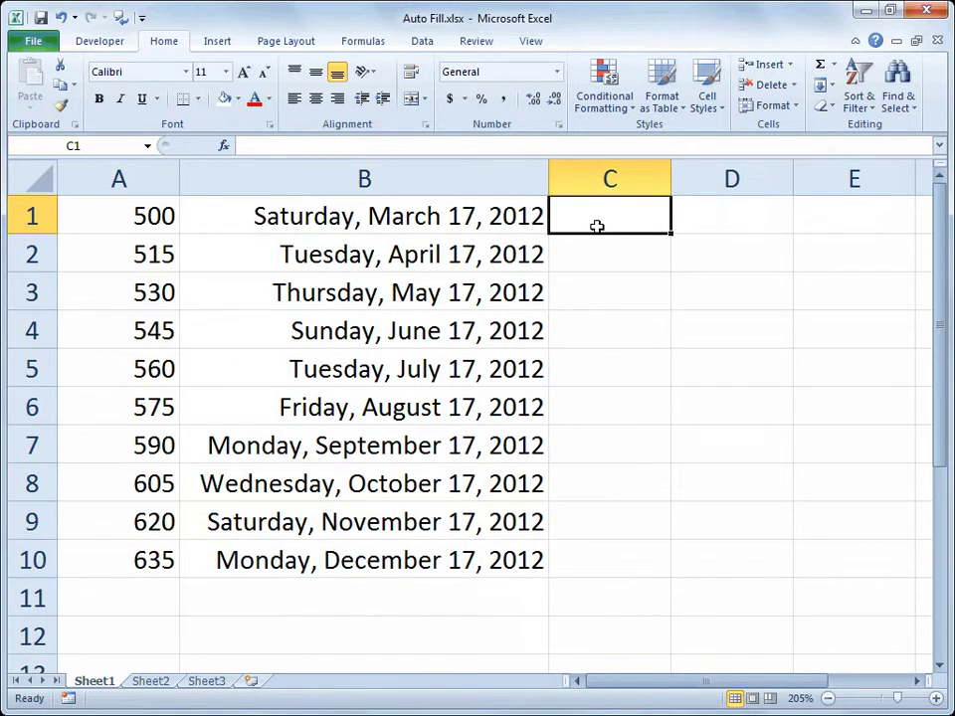
type("9")
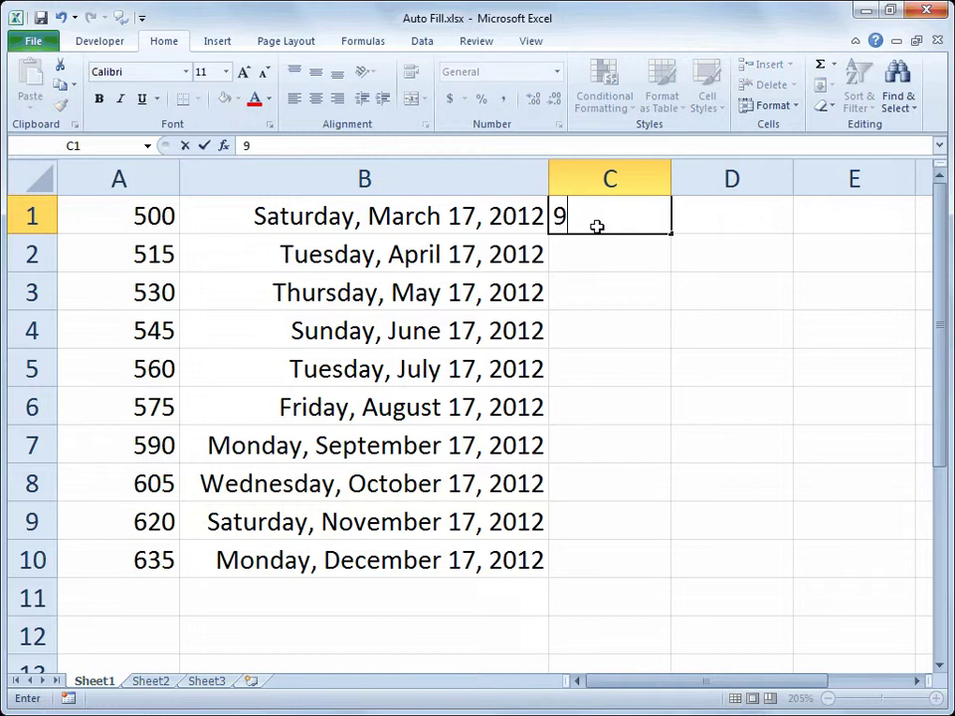
type(":30 AM")
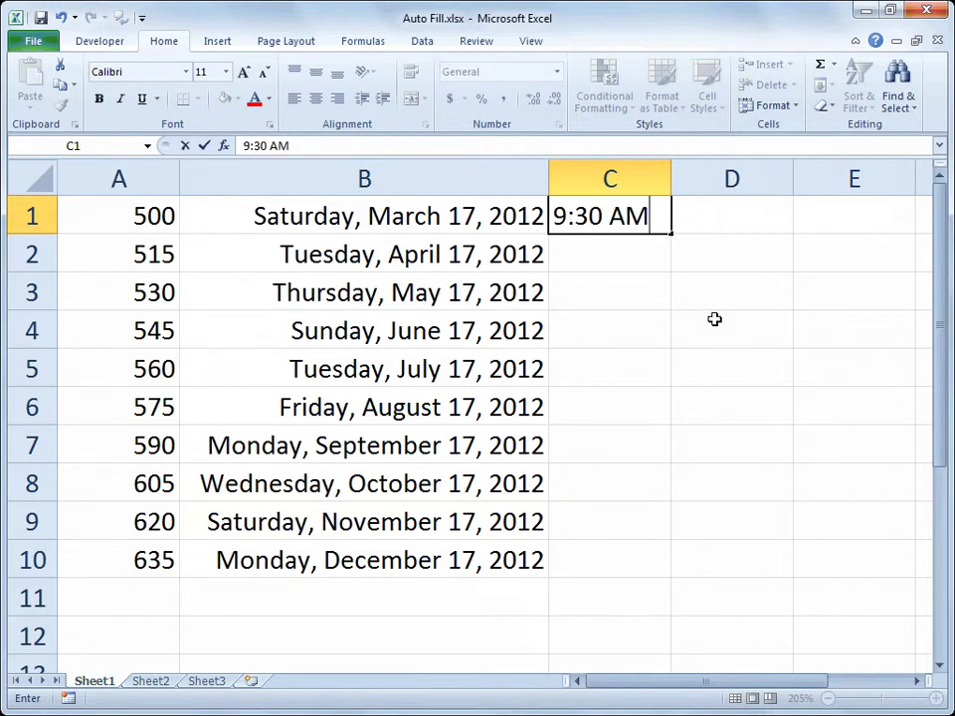
key("Return")
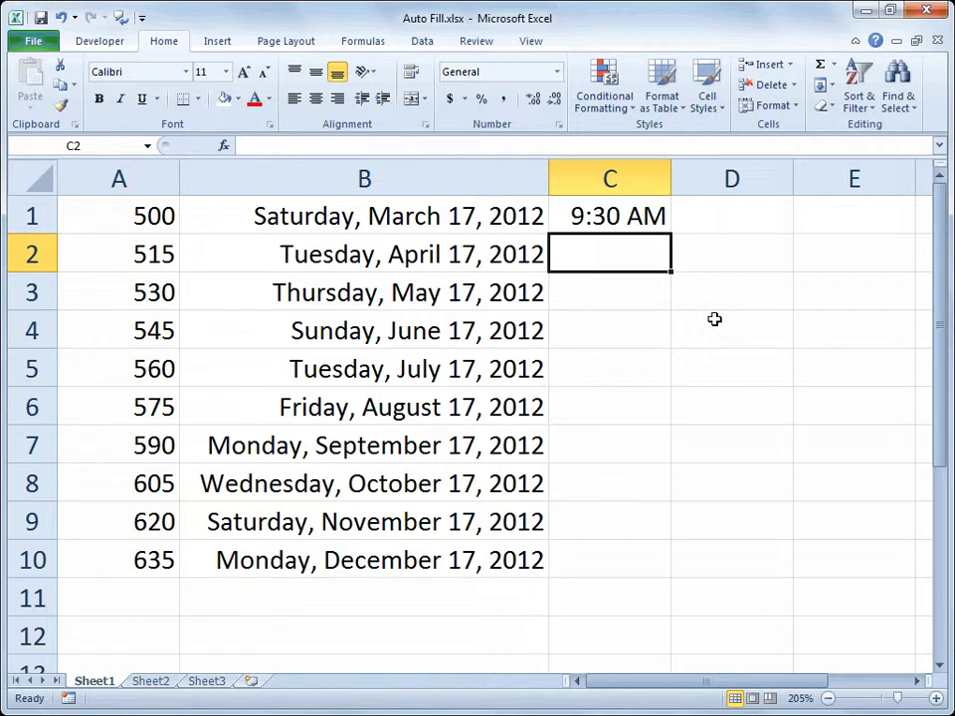
Step: Enter 9:40 AM in C2 and fill the ten-minute time series from C1:C2 down to C10
type("(;40")
key("BackSpace")
key("BackSpace")
key("BackSpace")
key("BackSpace")
type("9:40 AM")
key("Return")
left_click_drag(616, 216, 618, 259)
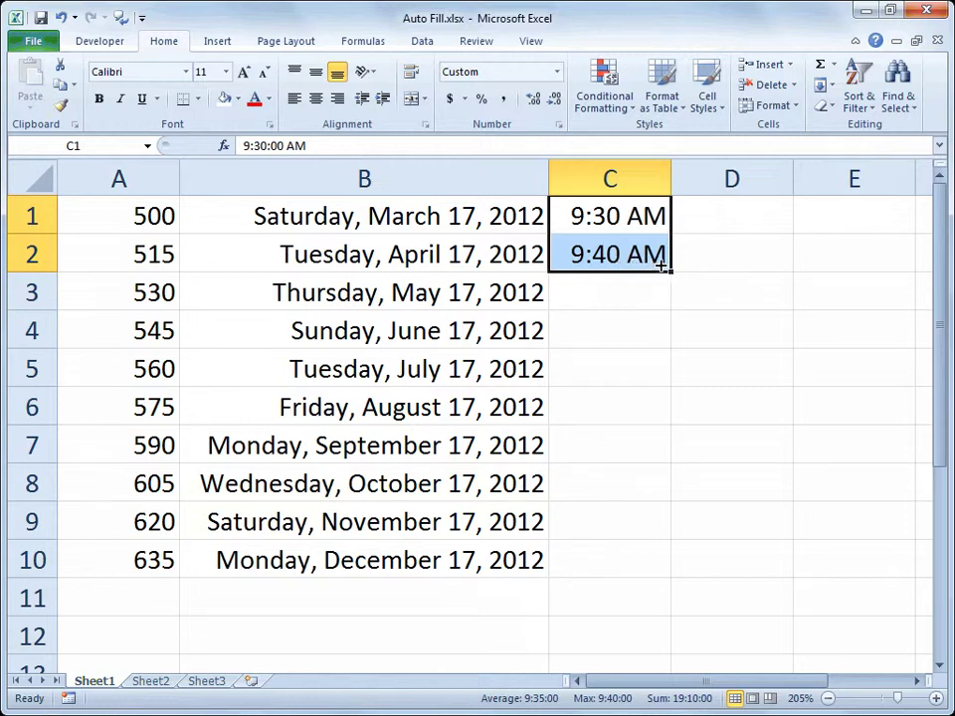
left_click_drag(672, 275, 673, 567)
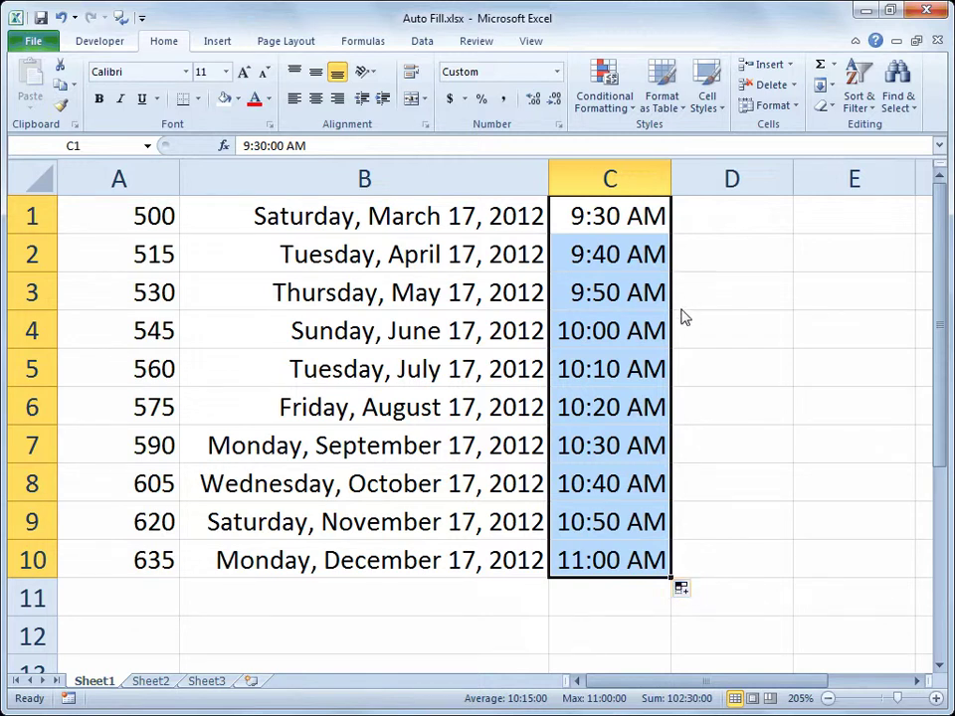
Step: Switch the C1:C10 time fill to Copy Cells and return it to Fill Series
left_click(691, 593)
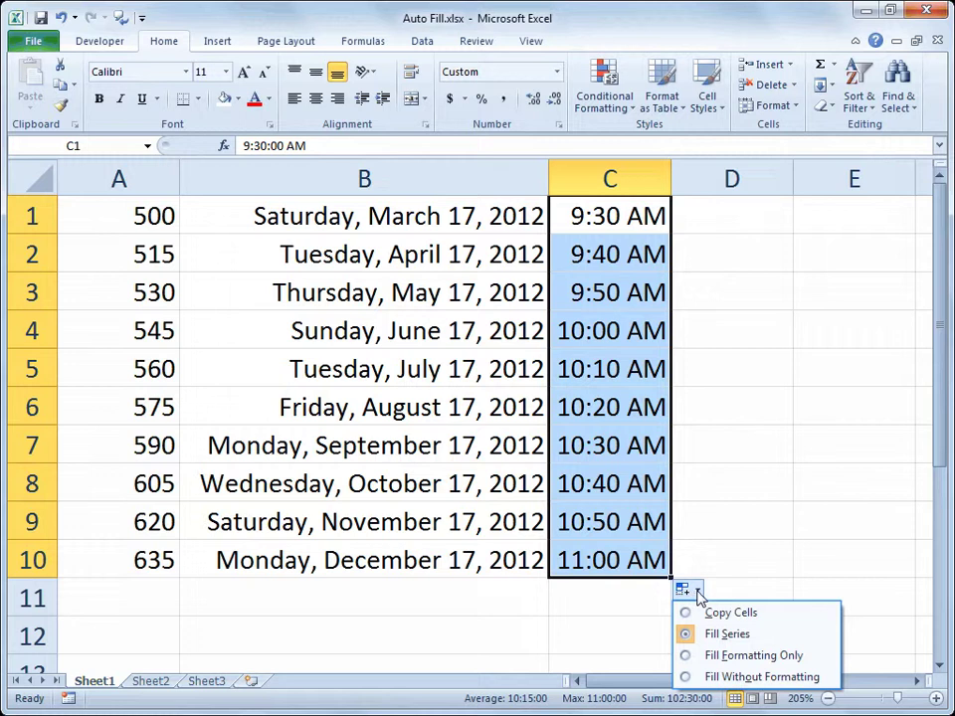
left_click(712, 613)
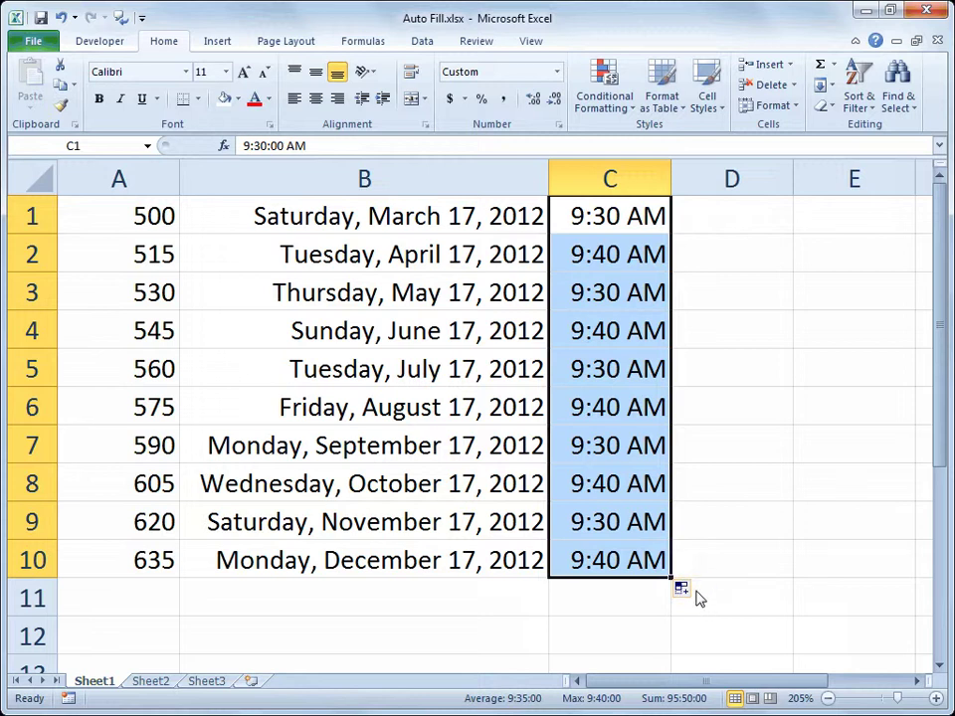
left_click(697, 593)
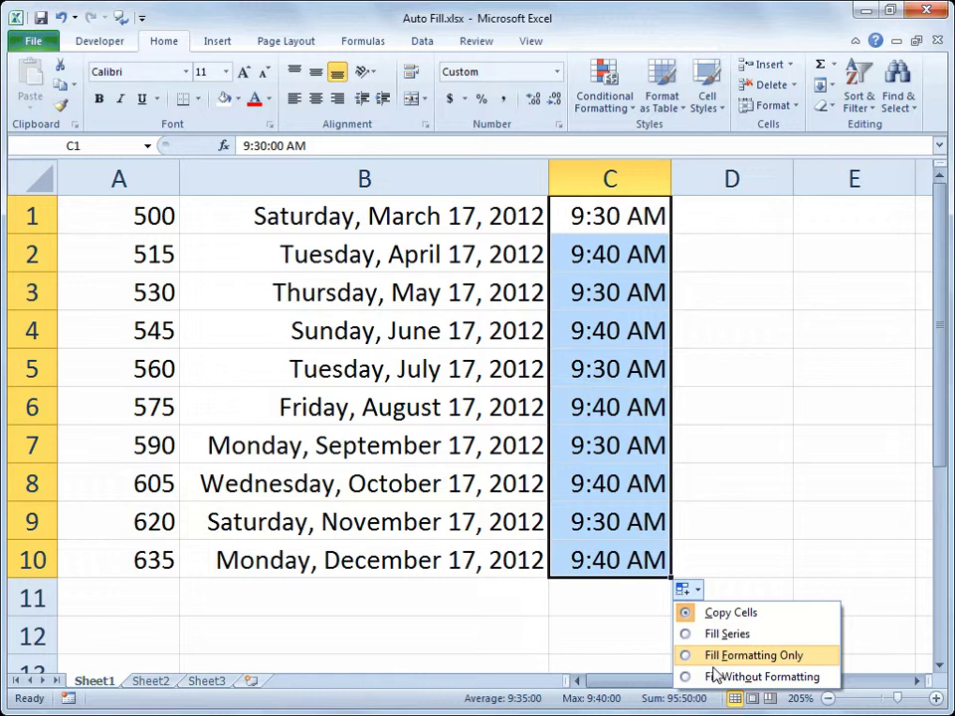
left_click(714, 634)
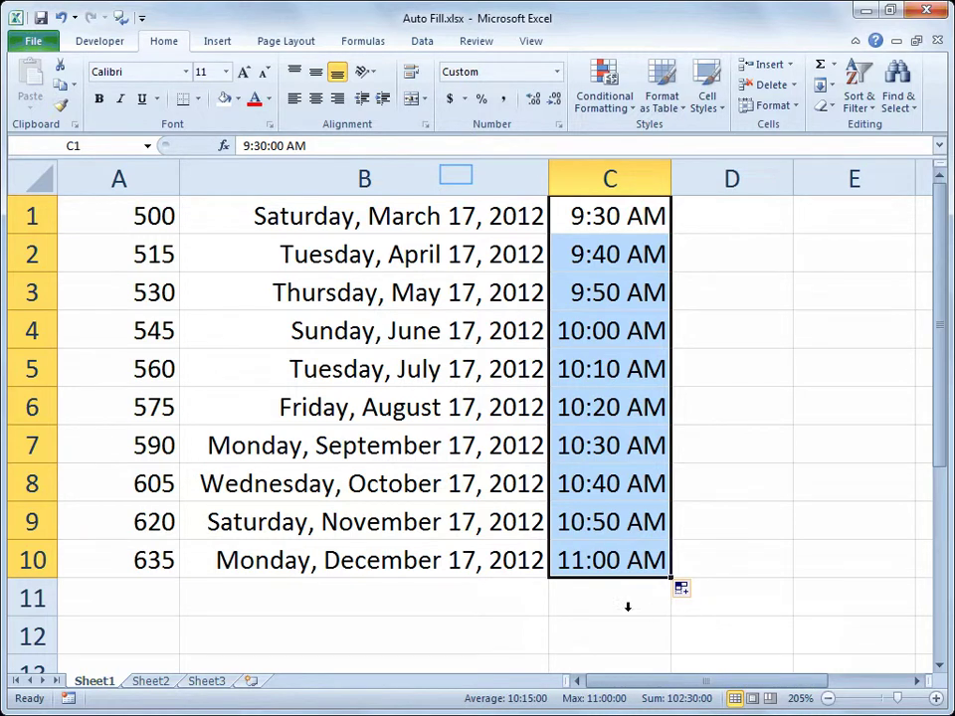
Step: Apply the Short Date format to column B and autofit its width
left_click(456, 171)
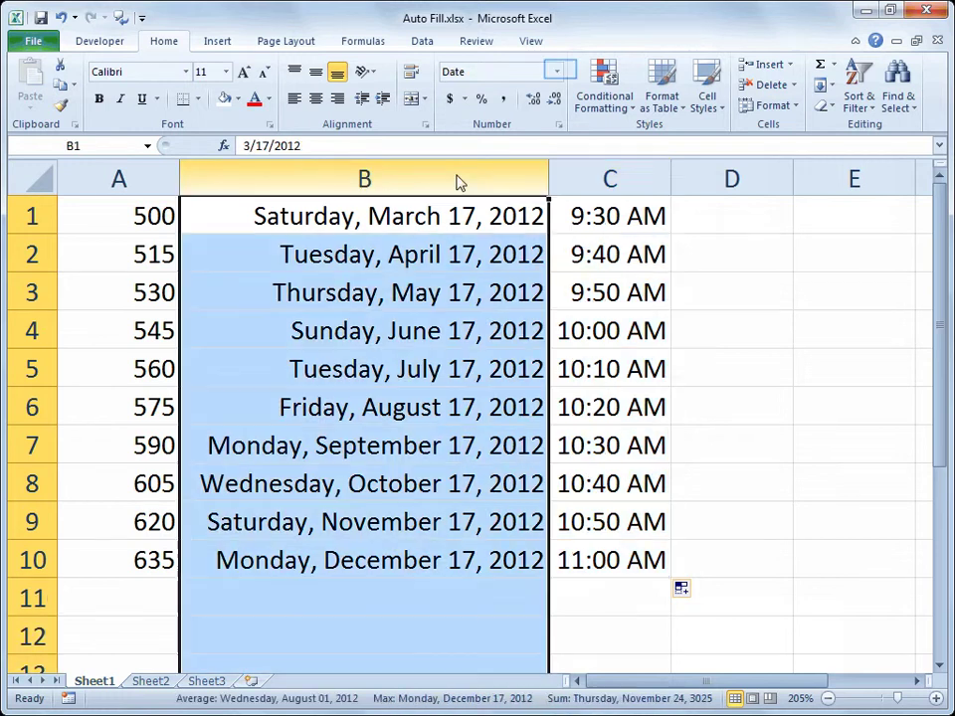
left_click(557, 70)
left_click(512, 261)
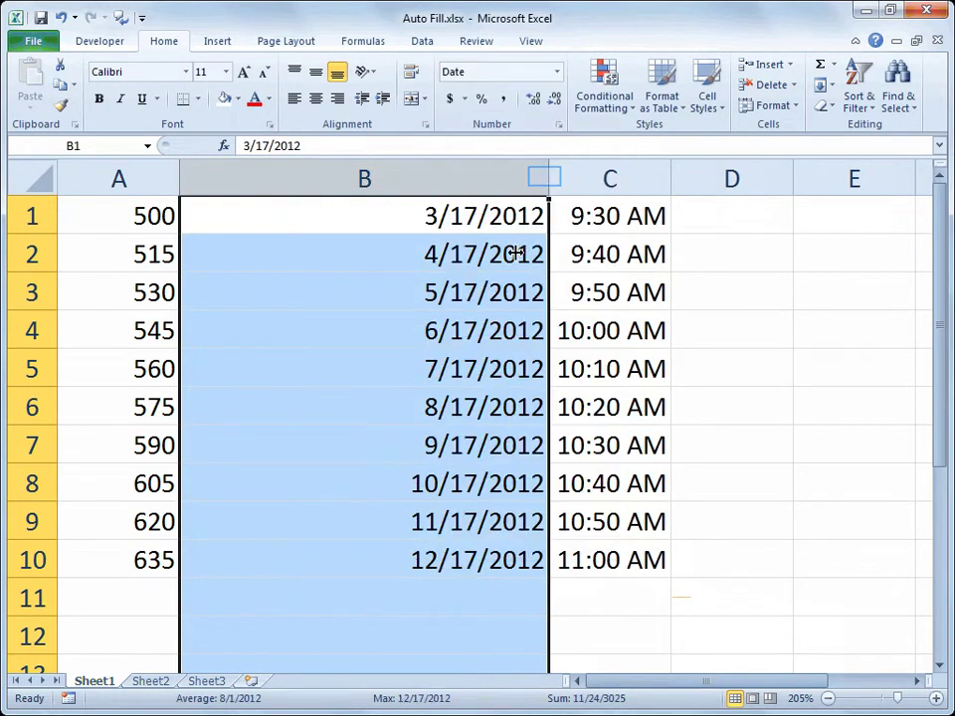
double_click(545, 178)
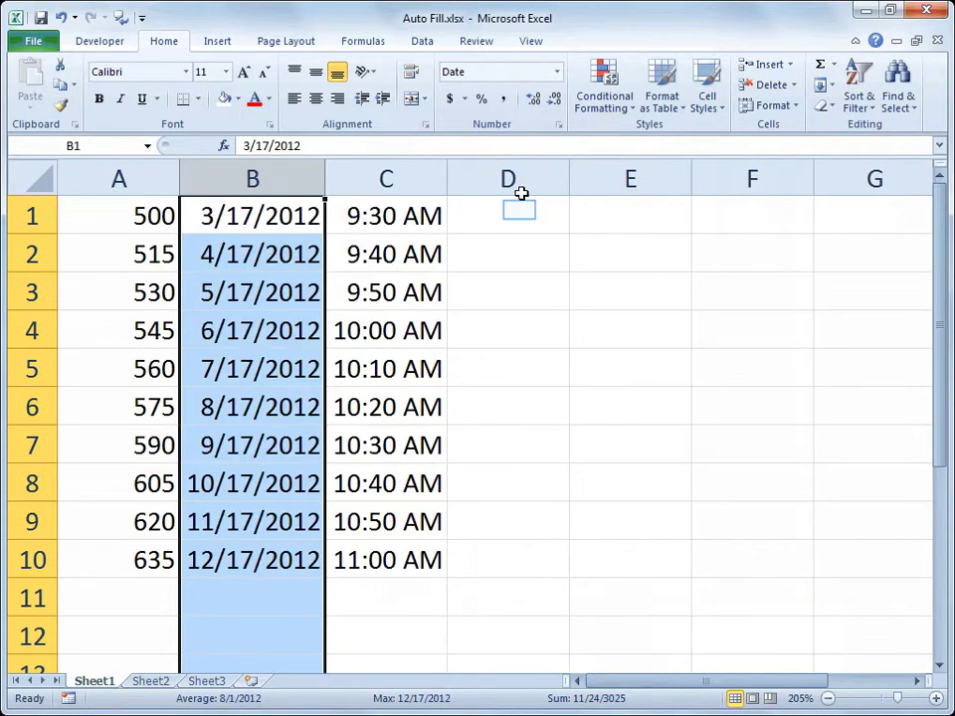
Step: Enter the text Item 001 in cell D1 and widen column D slightly
left_click(520, 210)
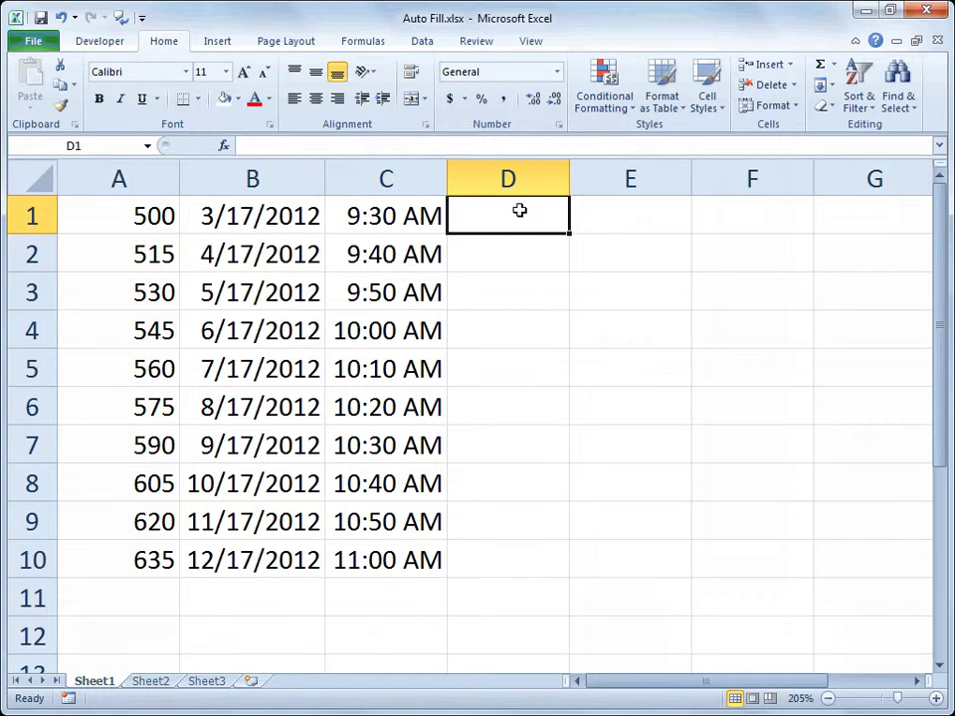
type("Item ")
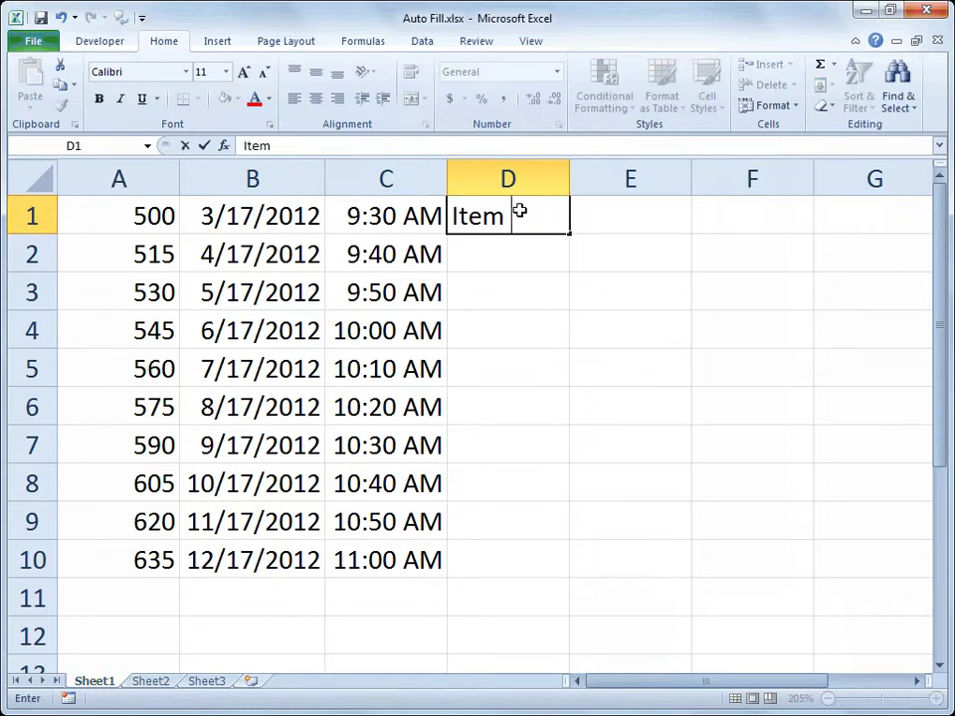
type("001")
key("Return")
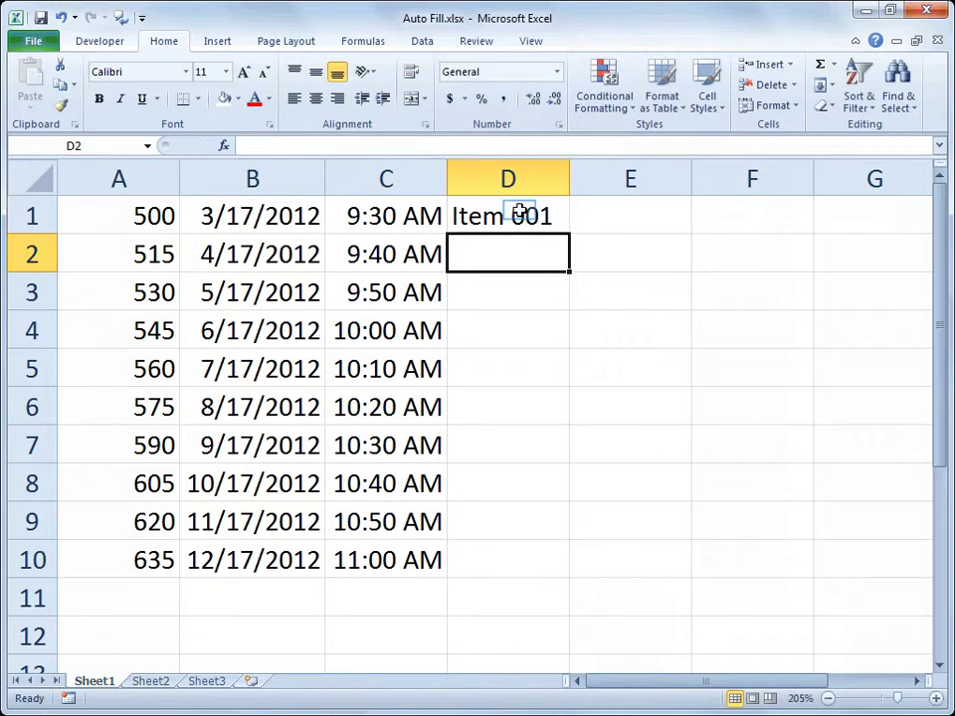
left_click(519, 211)
left_click_drag(573, 174, 606, 173)
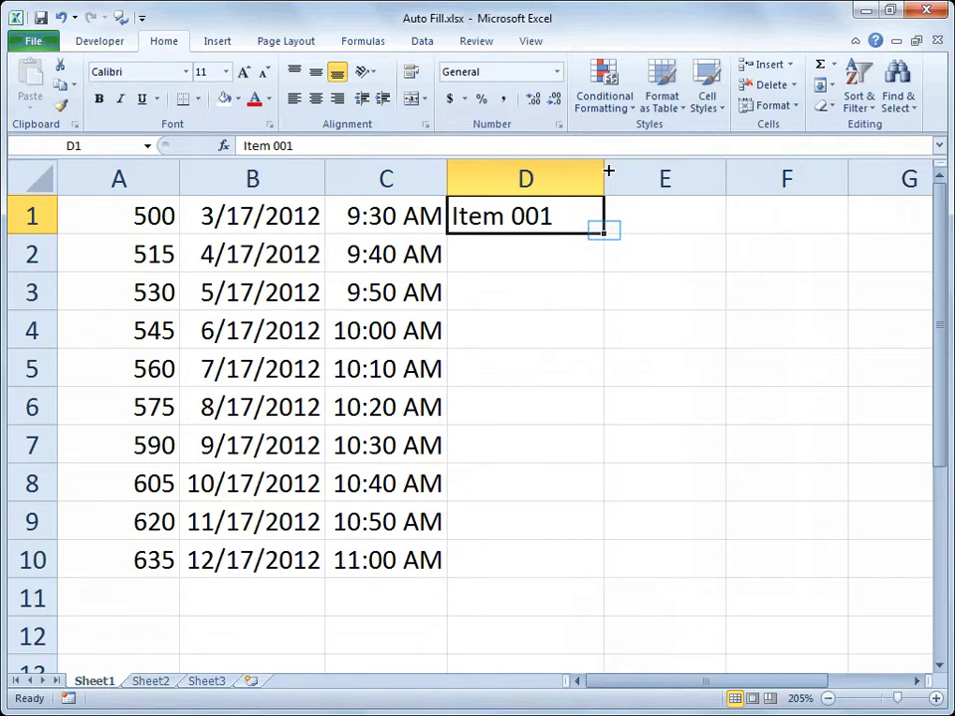
Step: Fill the item series from D1 down to D10 and undo that fill
double_click(605, 231)
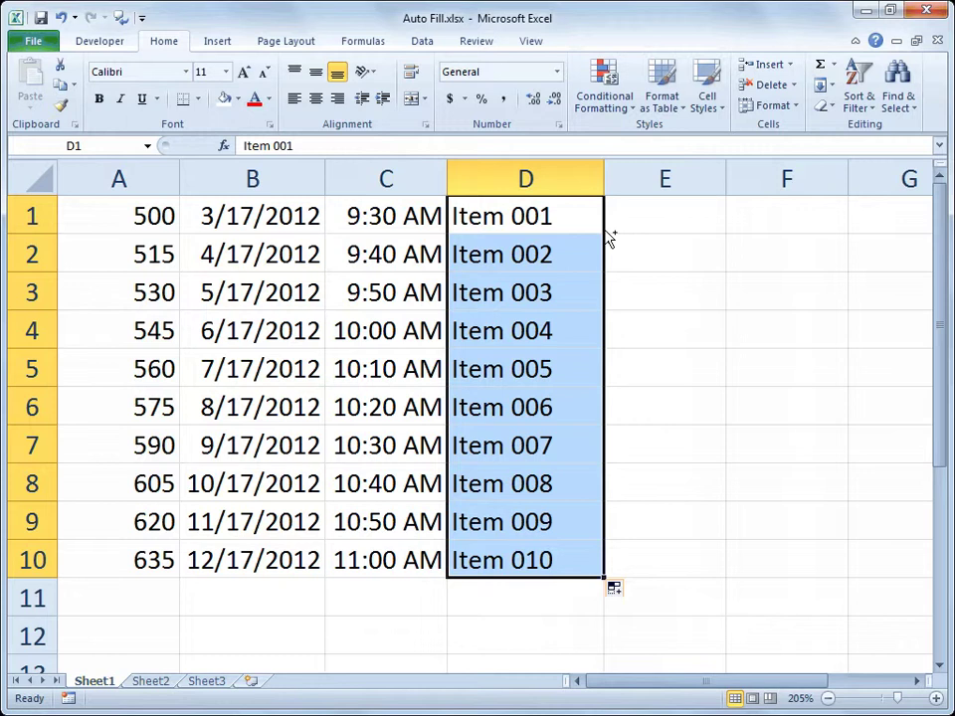
key("ctrl+z")
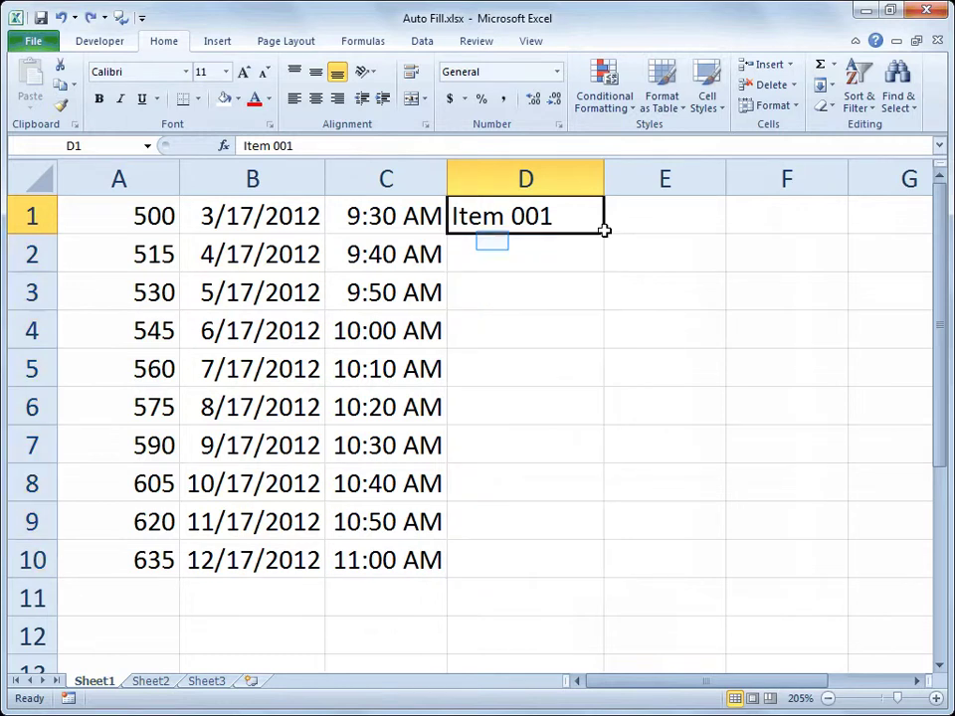
Step: Enter Item 005 in D2 and fill the item series from D1:D2 down to D10
left_click(492, 241)
type("Item ")
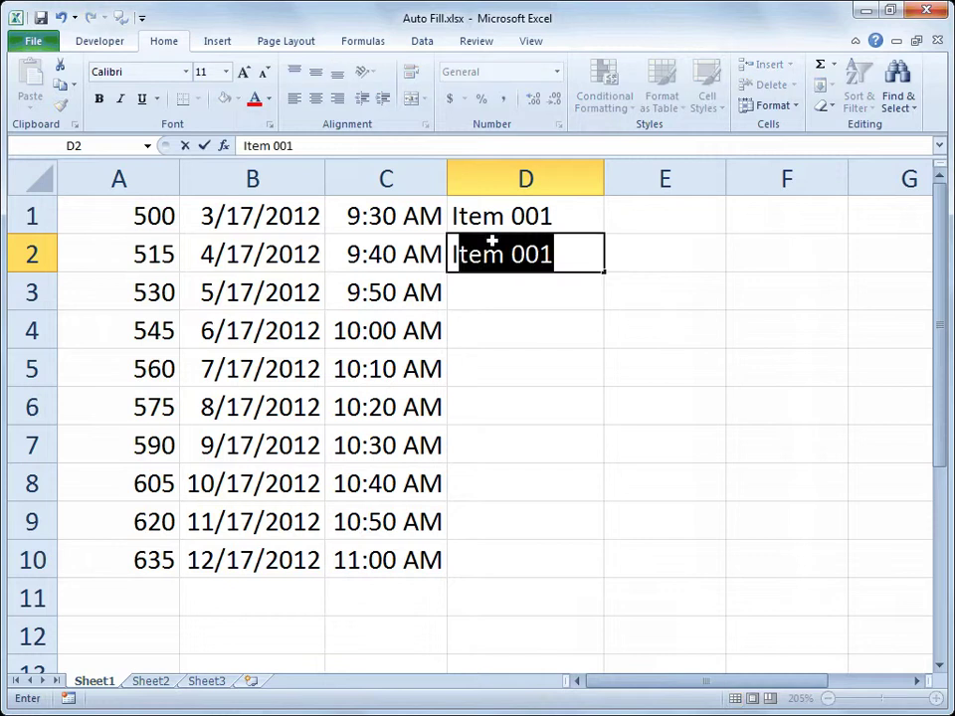
type("005")
key("Return")
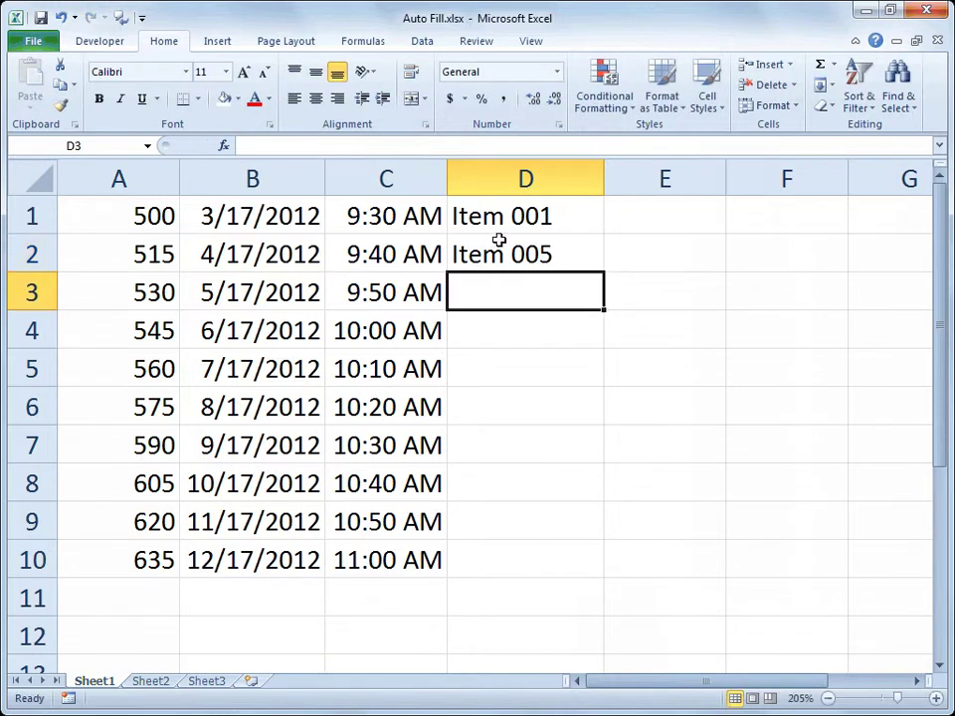
left_click_drag(533, 215, 535, 251)
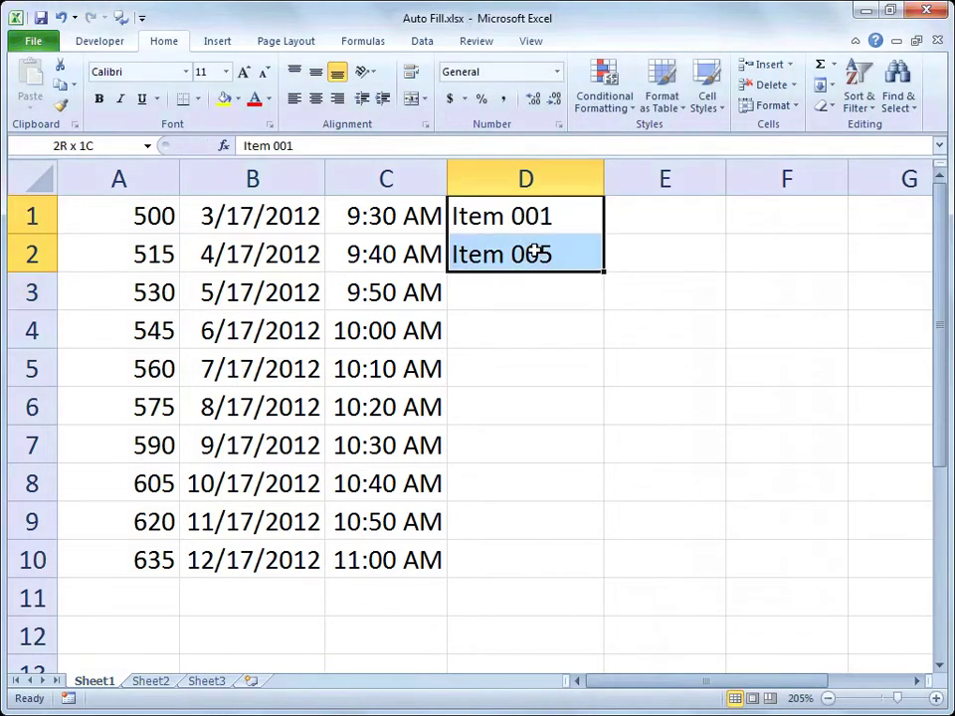
double_click(602, 270)
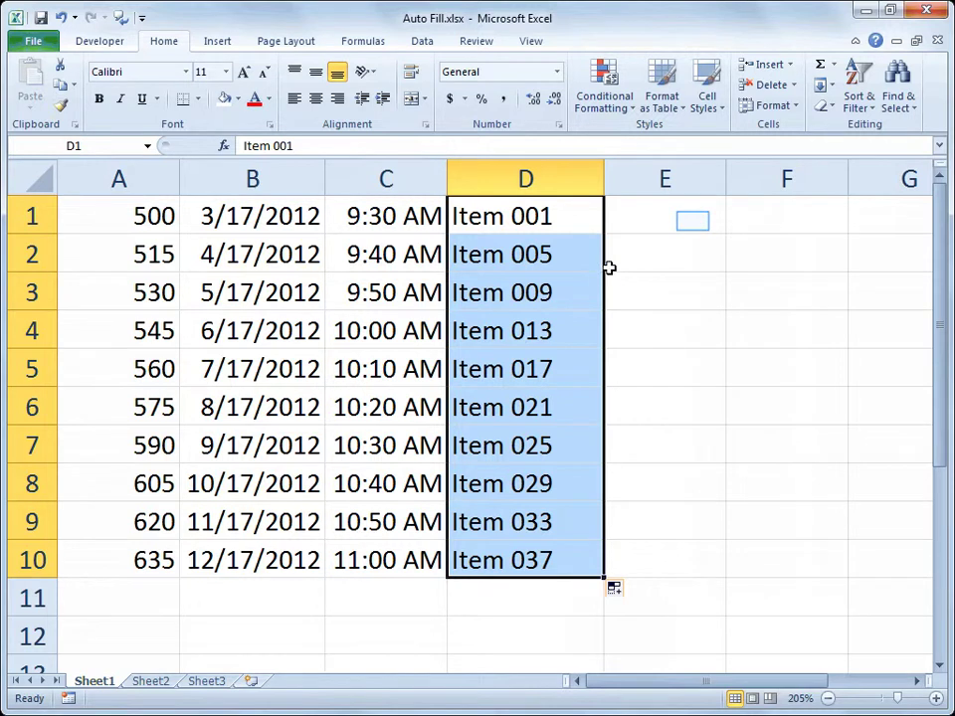
Step: Enter Qtr 1 in cell E1 and fill the quarter series down to E10
left_click(694, 221)
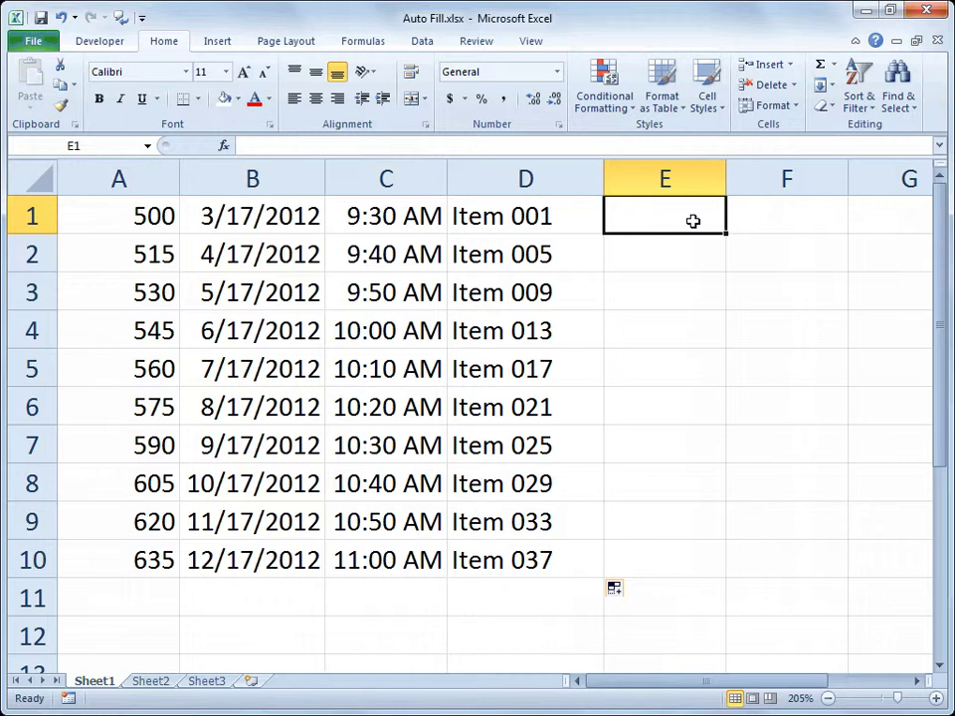
type("Qt")
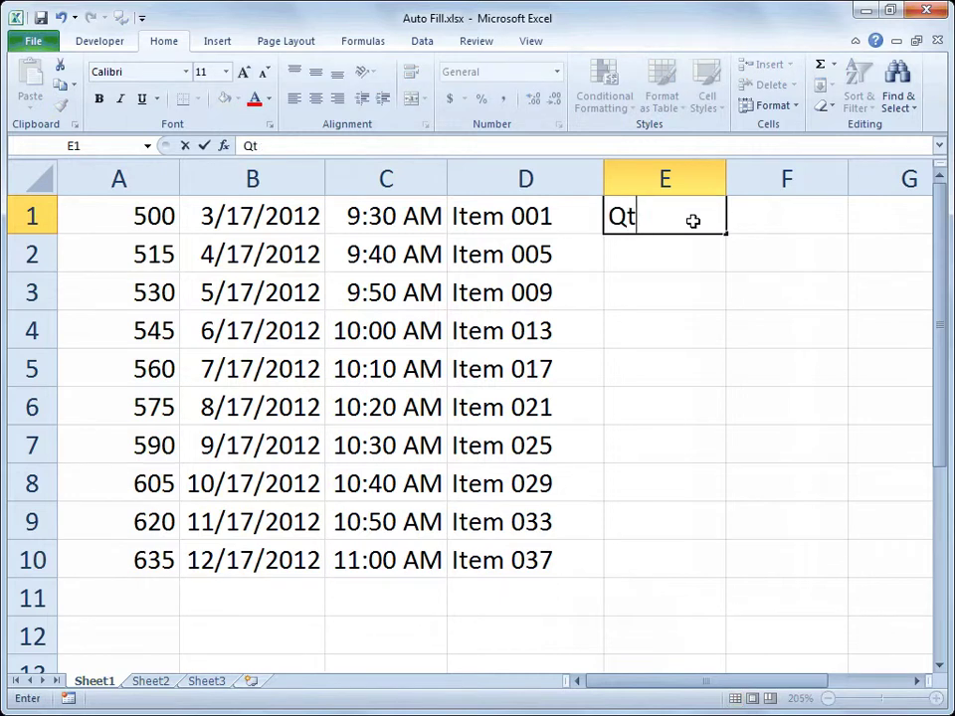
type("r 1")
key("Return")
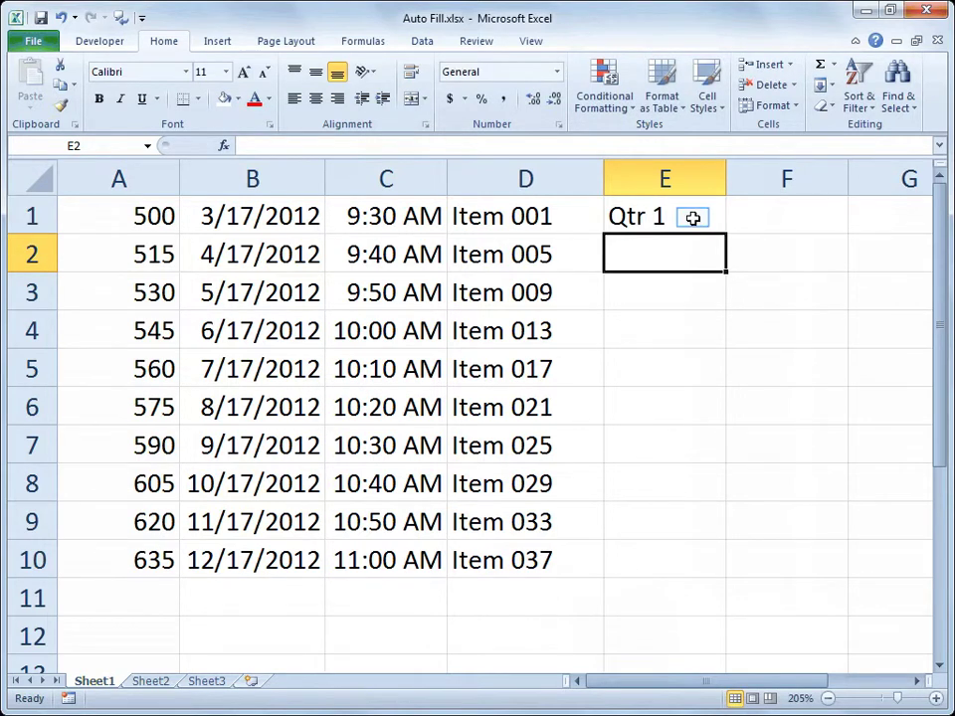
left_click(694, 217)
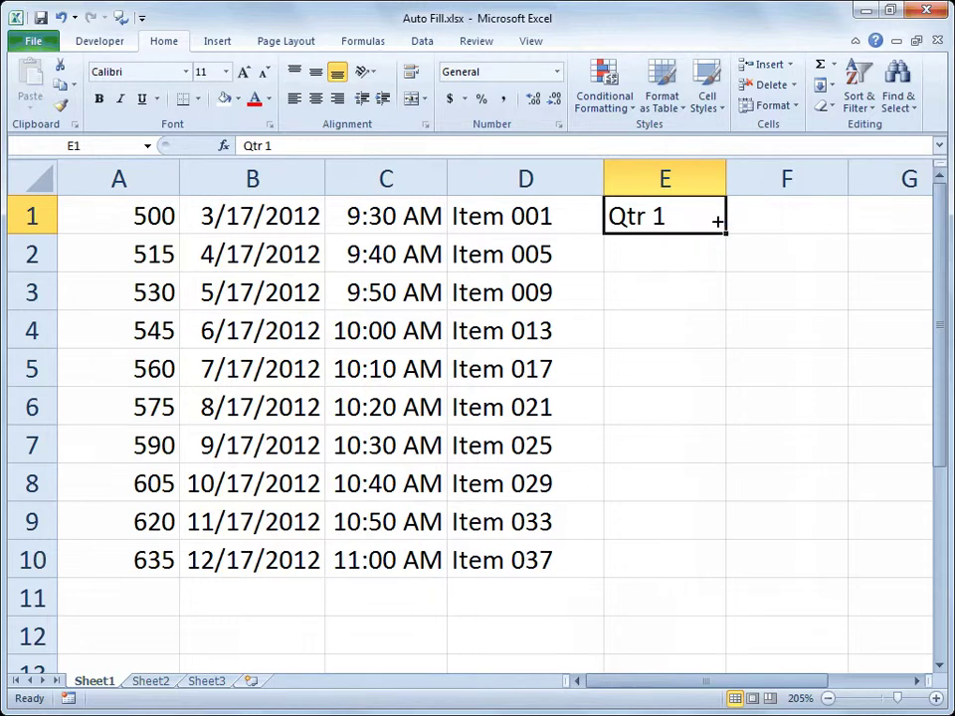
double_click(726, 234)
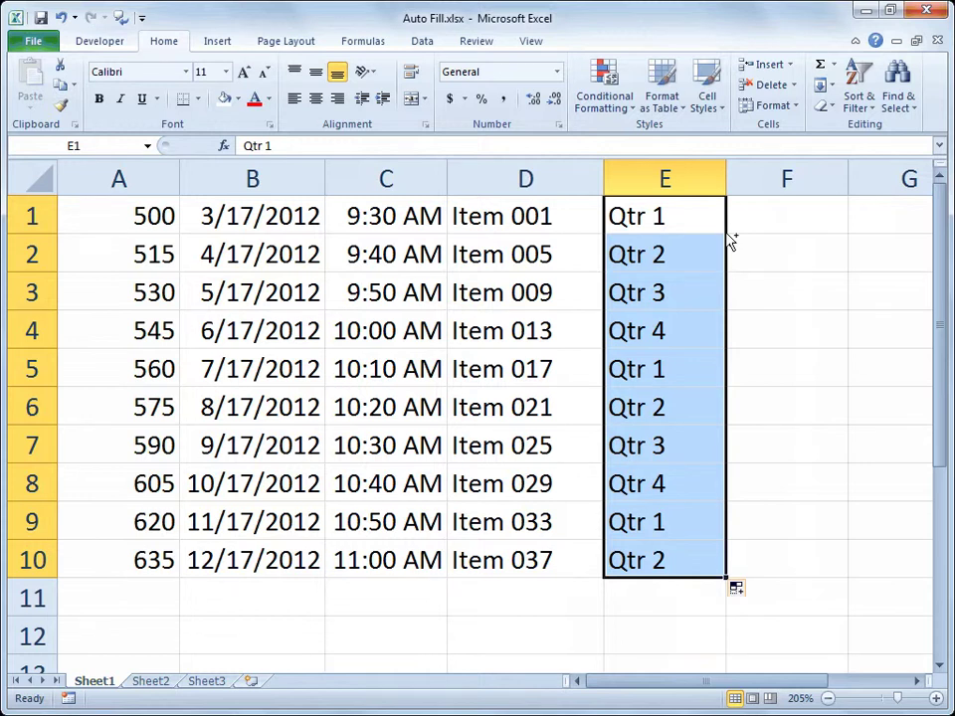
Step: Replace the quarter label in E1 with Q1 and fill the series down to E10
scroll(731, 241, "down", 2)
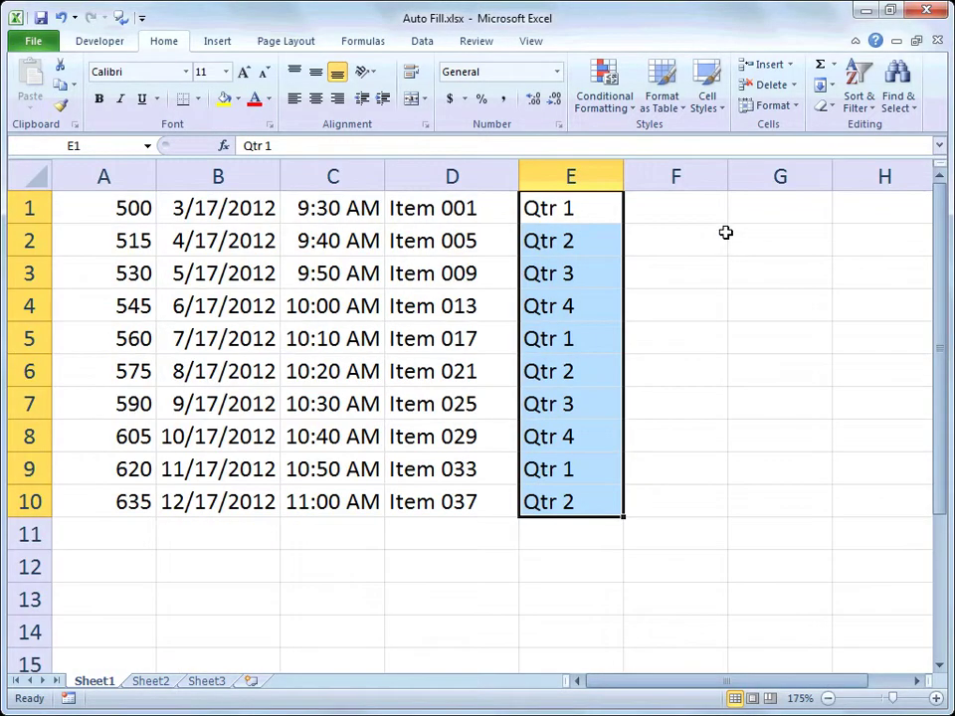
left_click(702, 207)
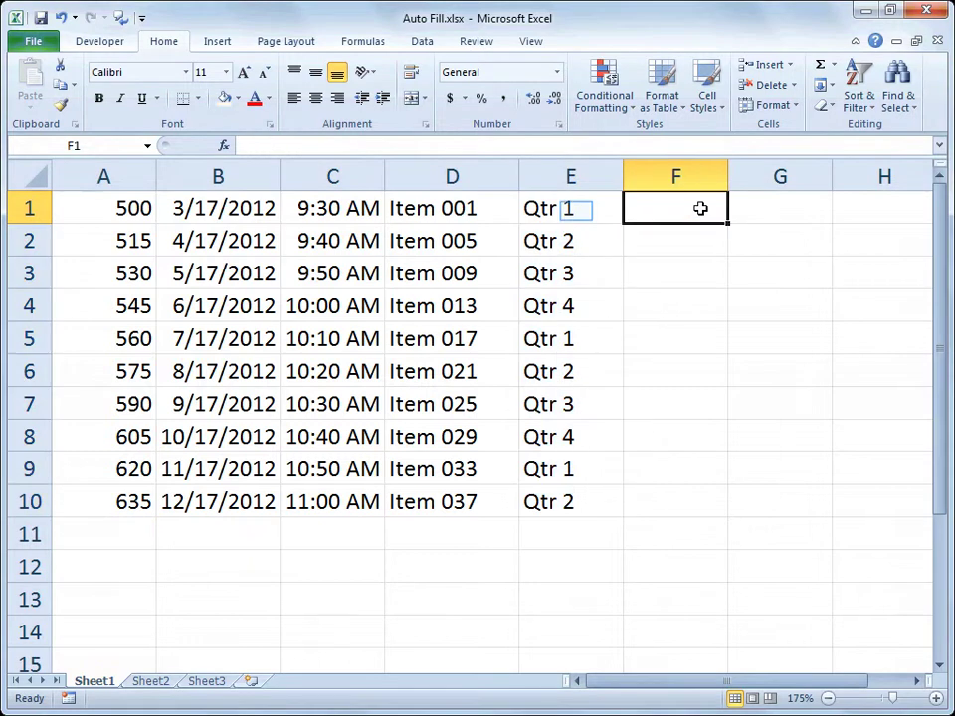
left_click(576, 209)
type("Q1")
key("Return")
left_click(576, 209)
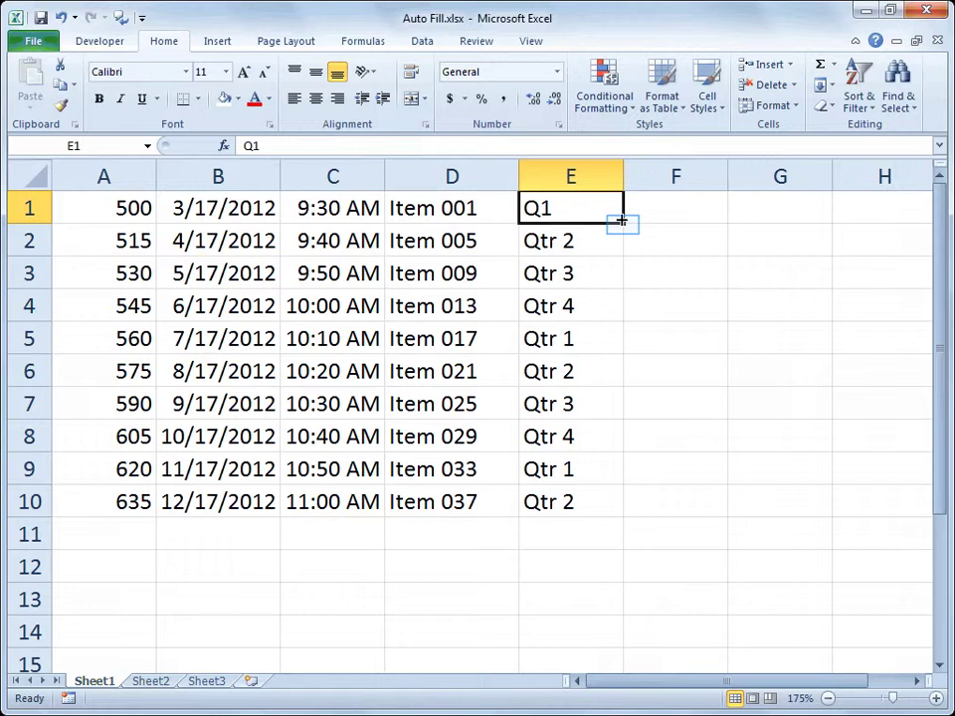
double_click(619, 220)
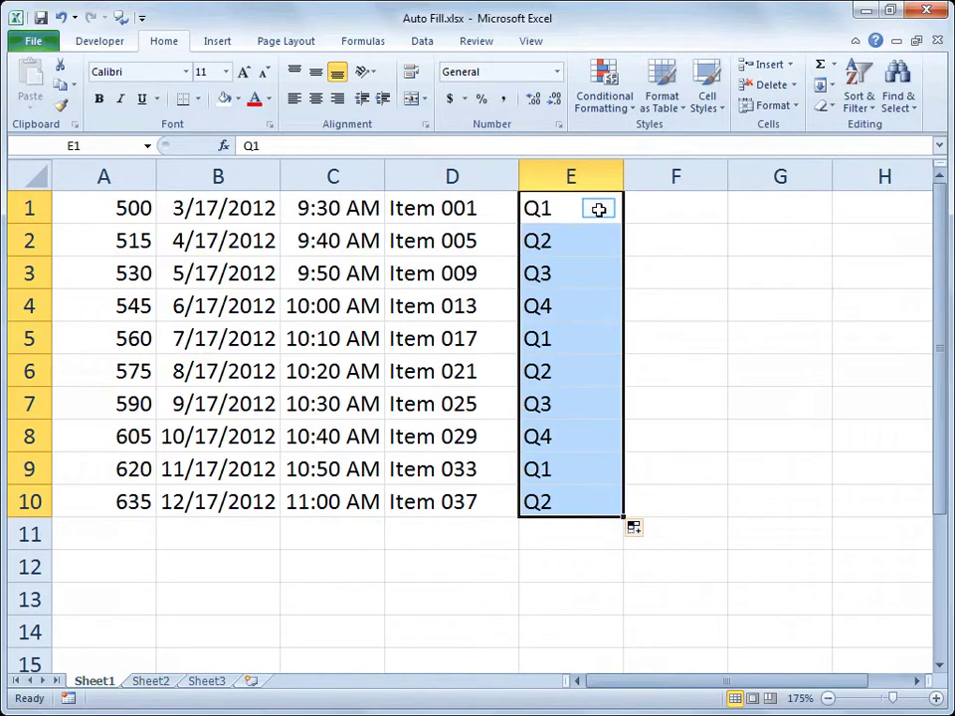
Step: Replace the label in E1 with Quarter 1 and fill the quarter series down to E10
left_click(599, 208)
type("Au")
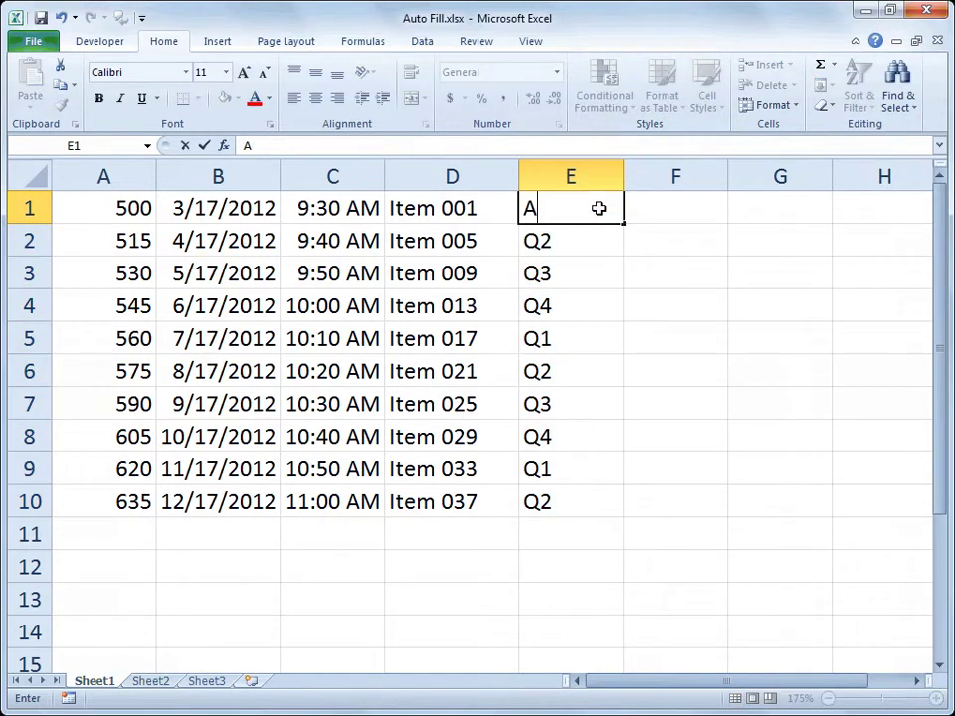
key("BackSpace")
key("BackSpace")
type("Quarter 1")
key("Return")
left_click(587, 208)
double_click(623, 223)
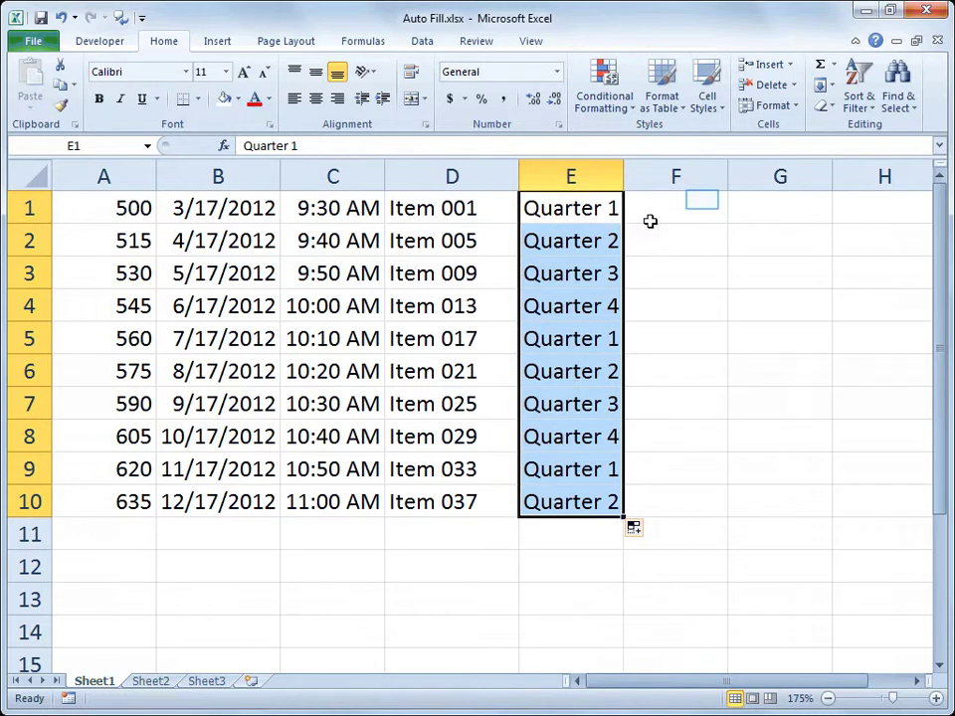
Step: Select cell F1 and open the custom lists editor from the advanced Excel options
left_click(704, 204)
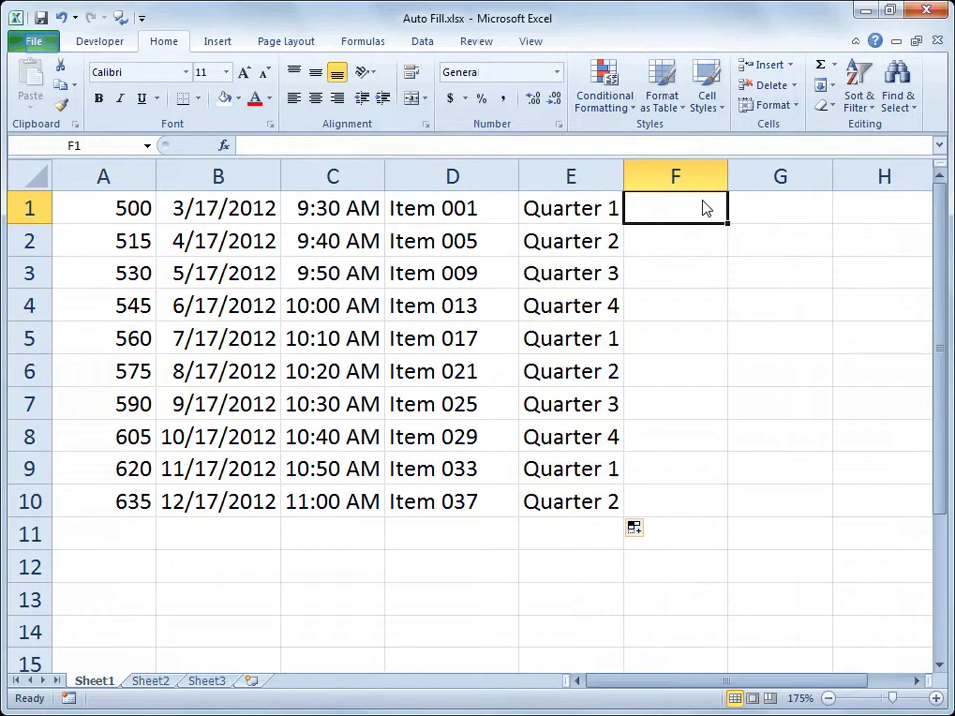
left_click(37, 43)
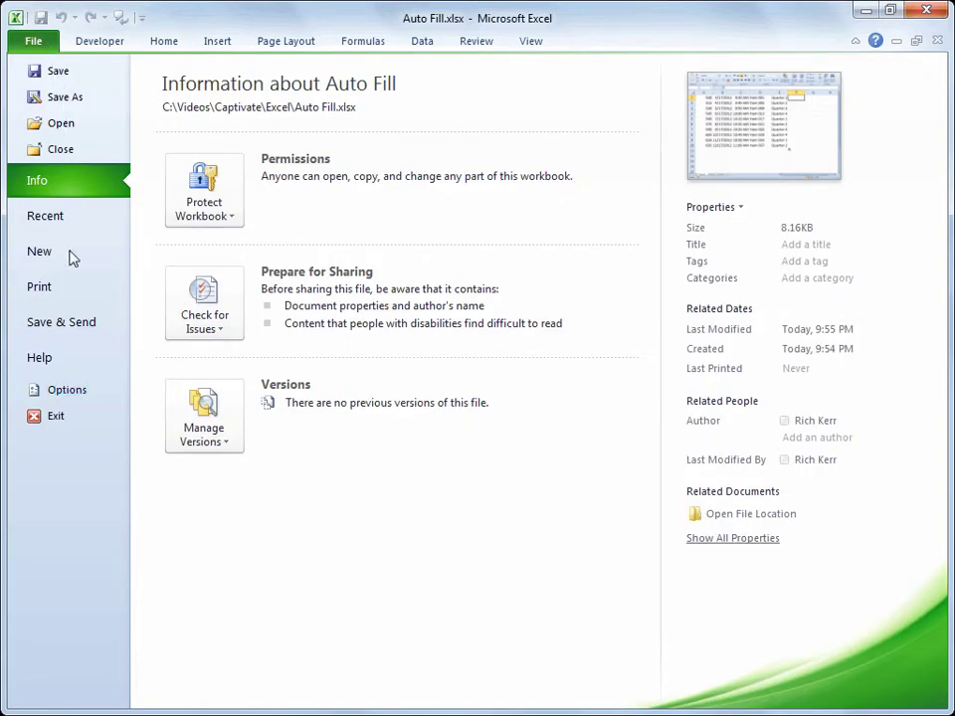
left_click(69, 390)
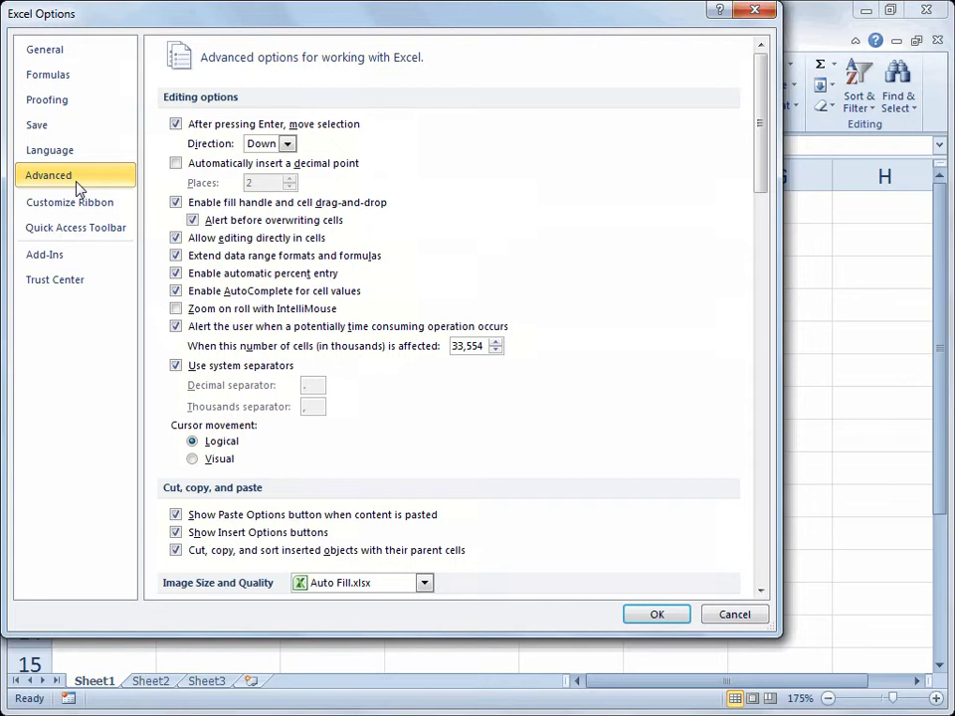
left_click_drag(761, 186, 756, 577)
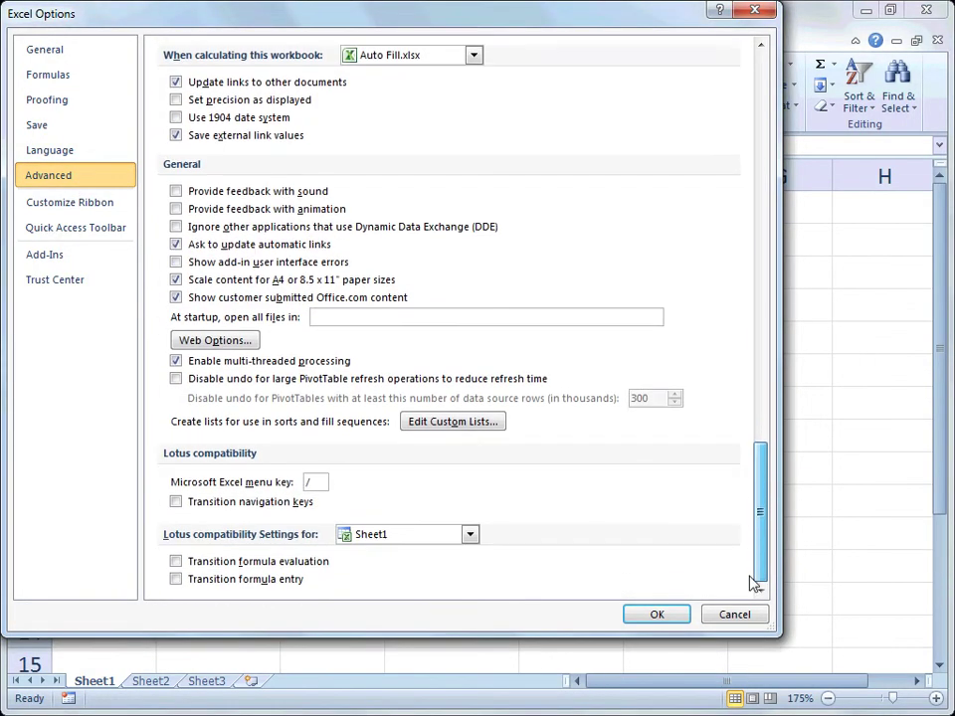
left_click(465, 422)
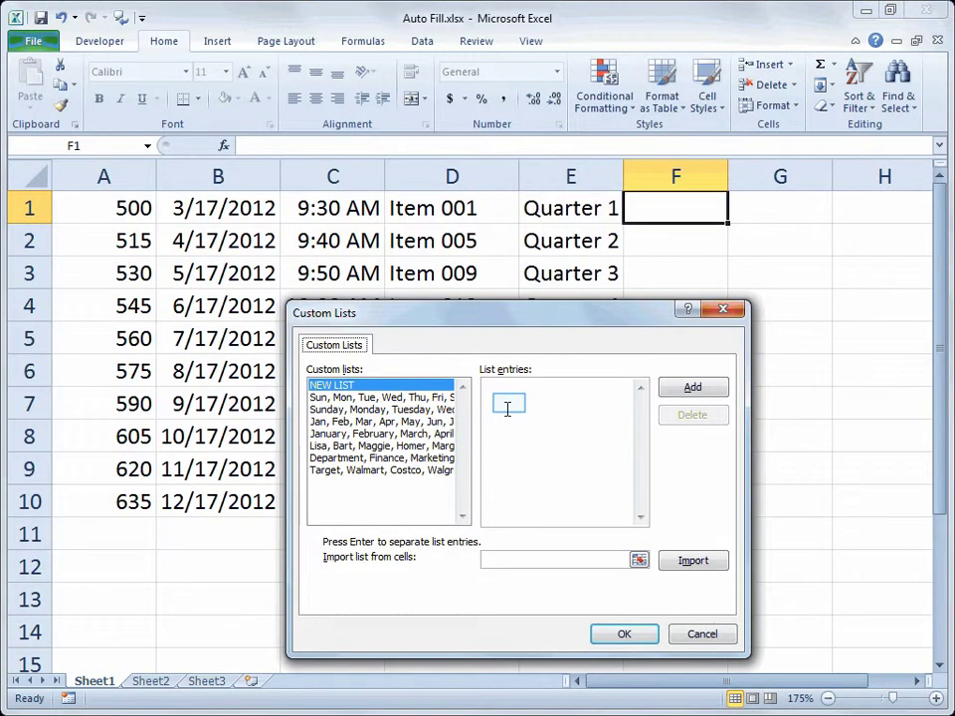
Step: Add a new custom list with the entries Picard, Riker, Troi, LaForge and Data
left_click(509, 406)
type("Picard")
key("Return")
type("Riker")
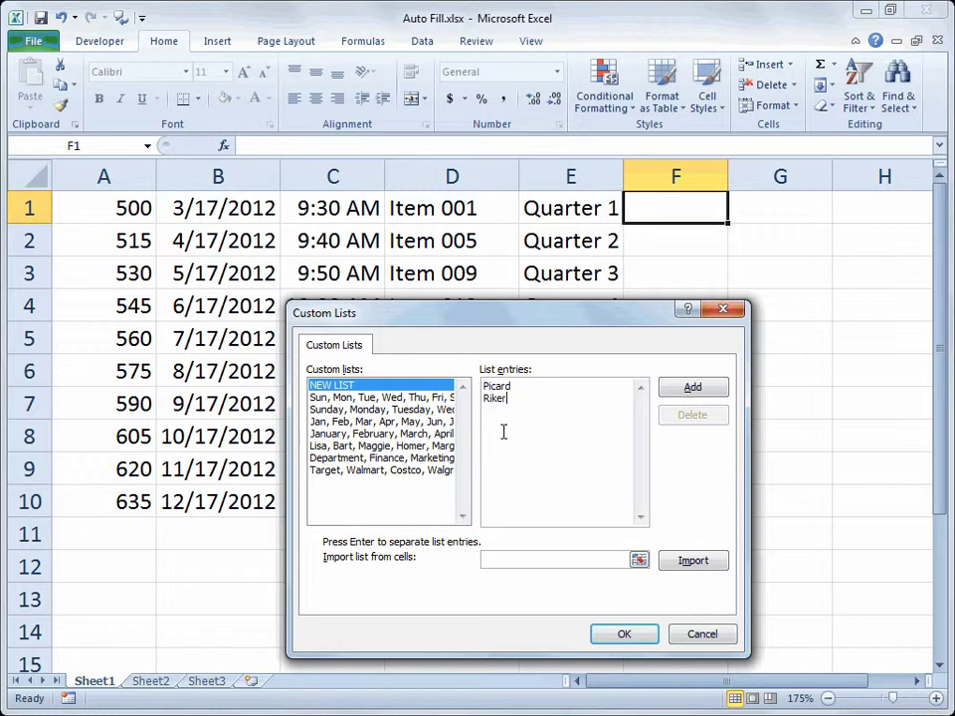
key("Return")
type("Troi")
key("Return")
type("LaForge")
key("Return")
type("Data")
left_click(693, 388)
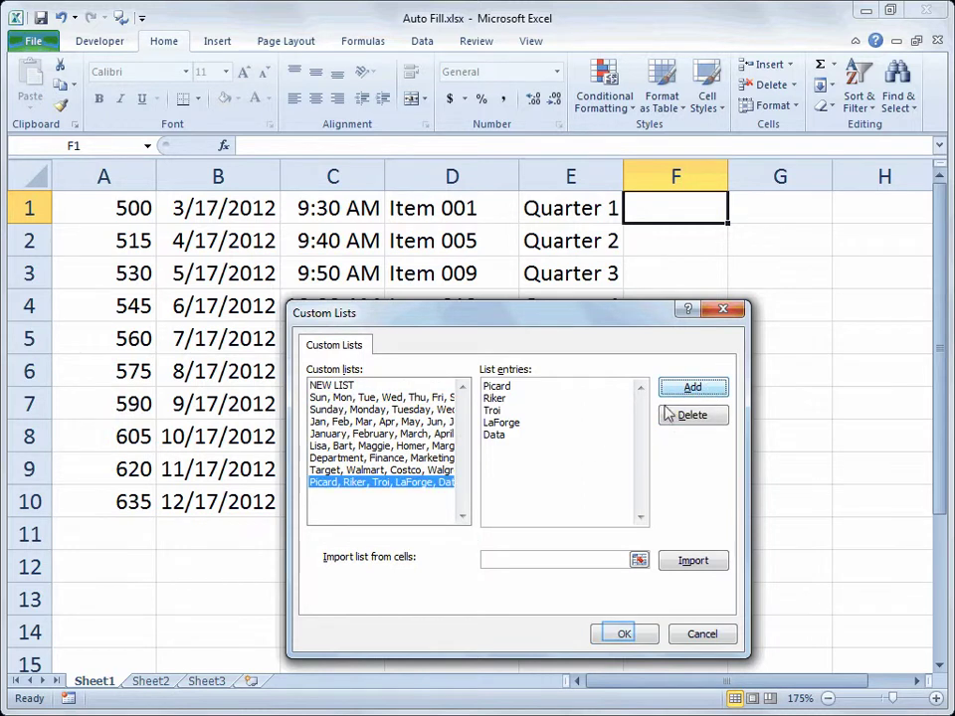
Step: Accept the new custom list, show the General options page, and close the program options with the changes saved
left_click(619, 633)
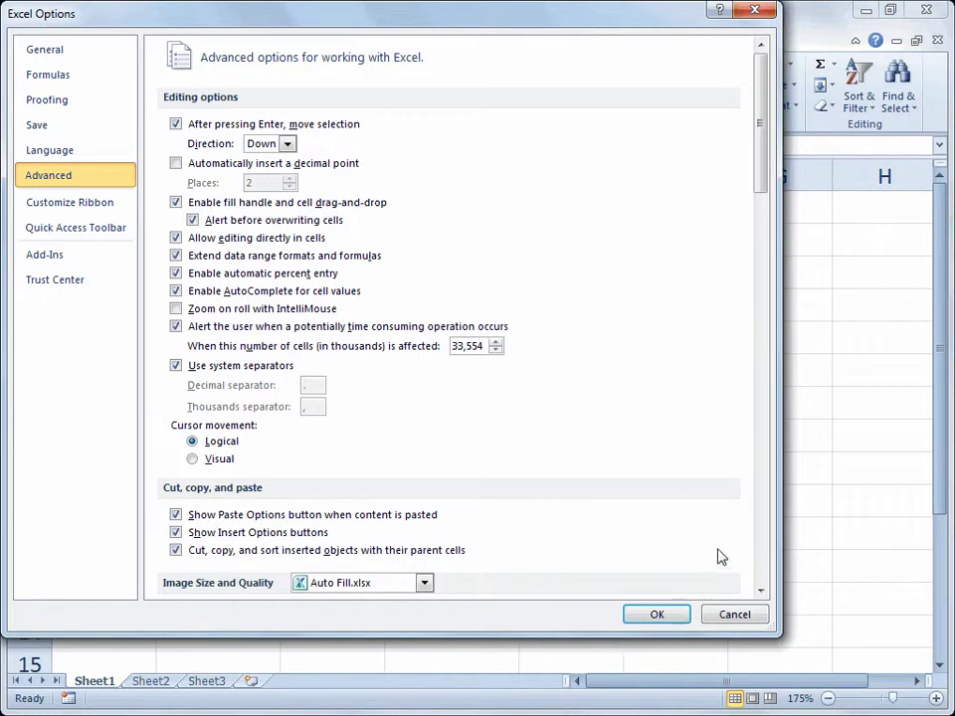
left_click_drag(768, 176, 483, 10)
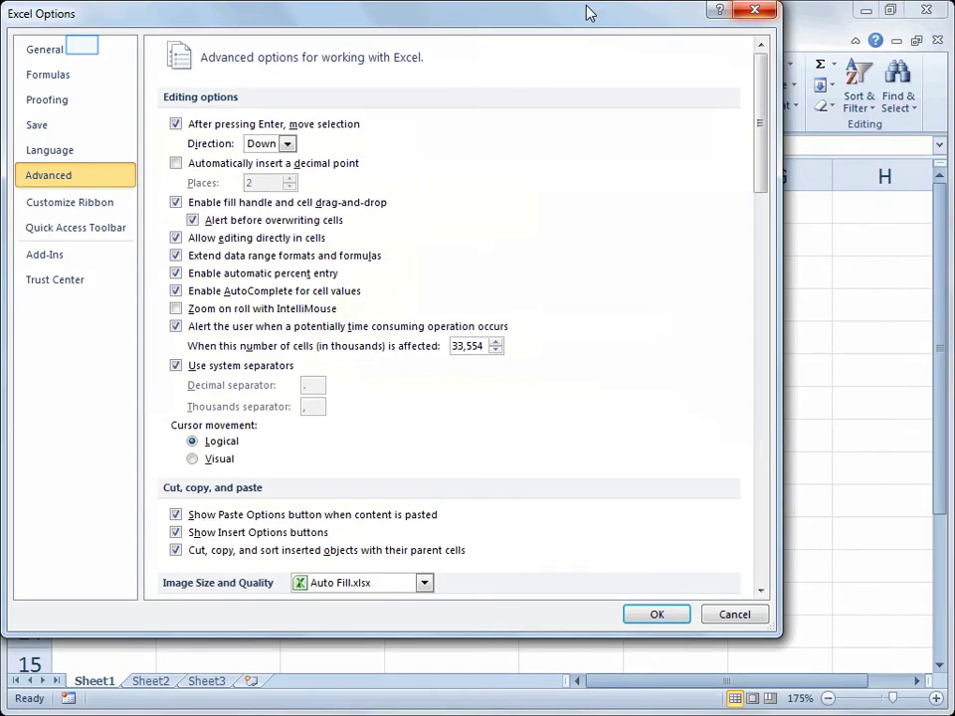
left_click(85, 50)
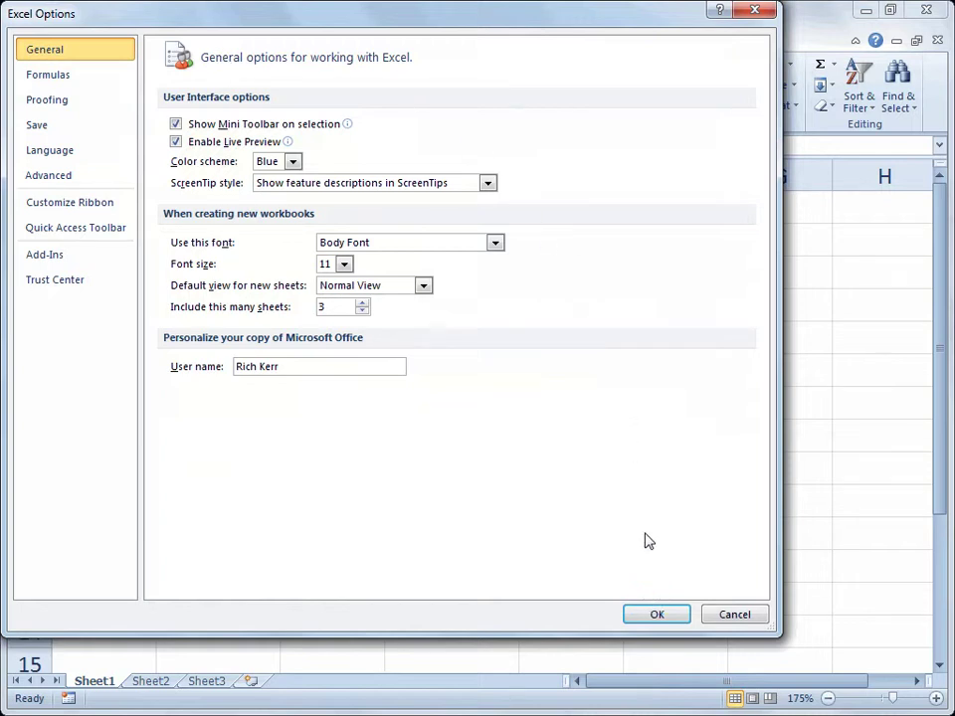
left_click(653, 614)
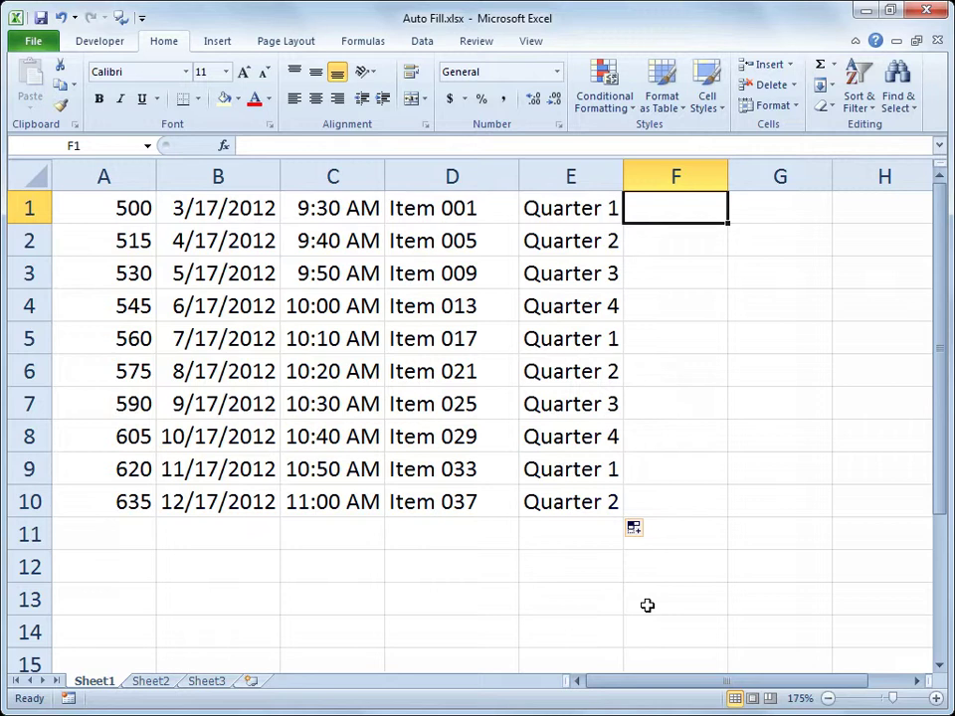
Step: Enter Troi in F1 and auto-fill the custom list sequence down to F10
type("Tr")
key("BackSpace")
key("BackSpace")
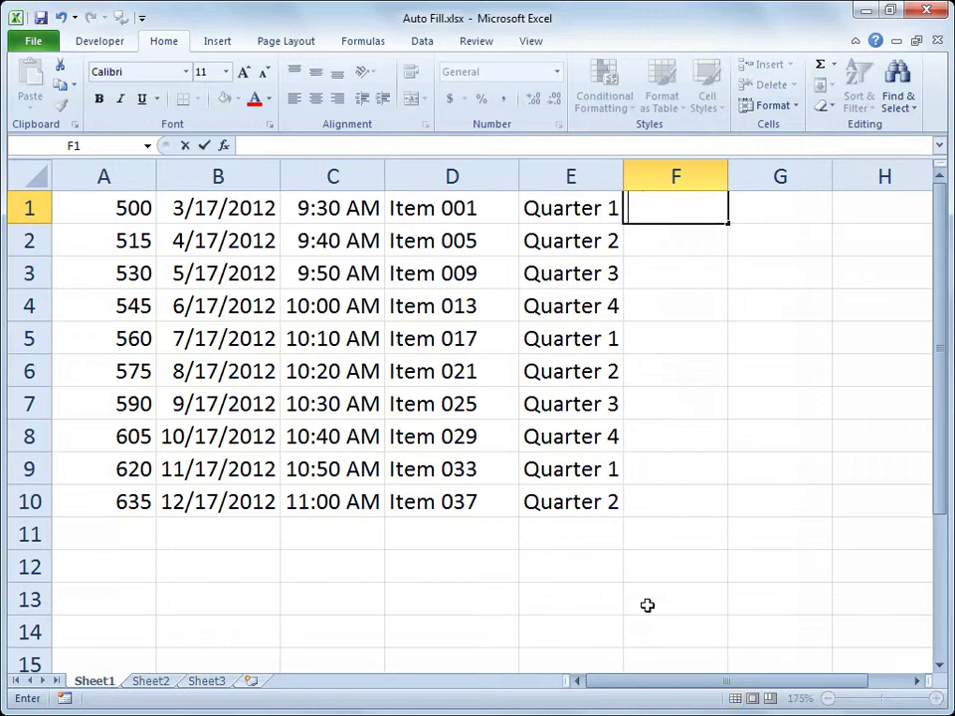
type("Troi")
key("Return")
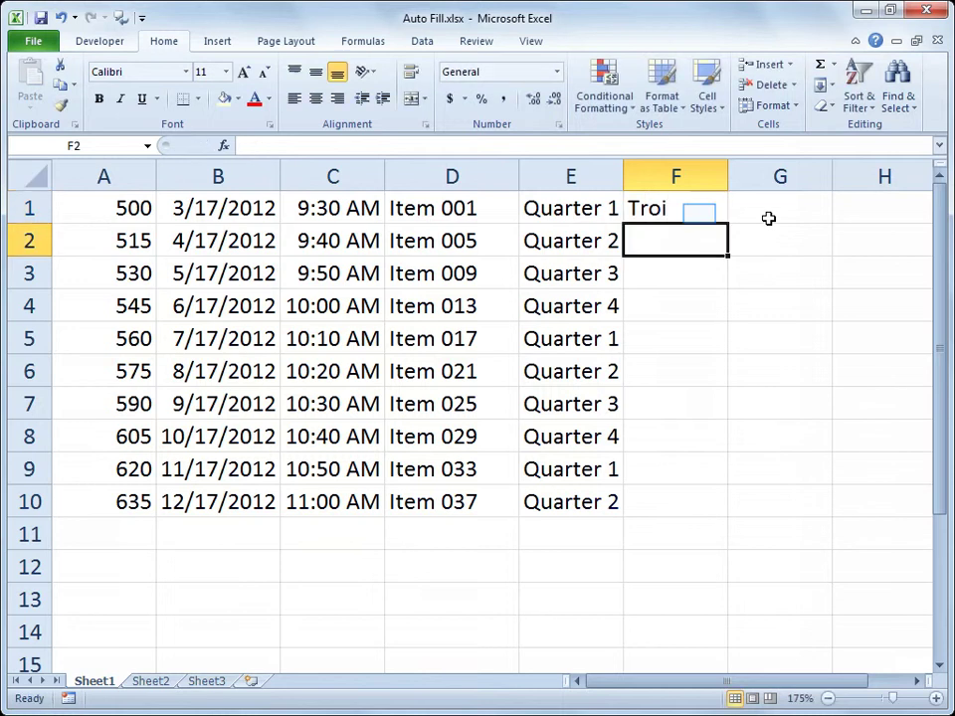
left_click(699, 214)
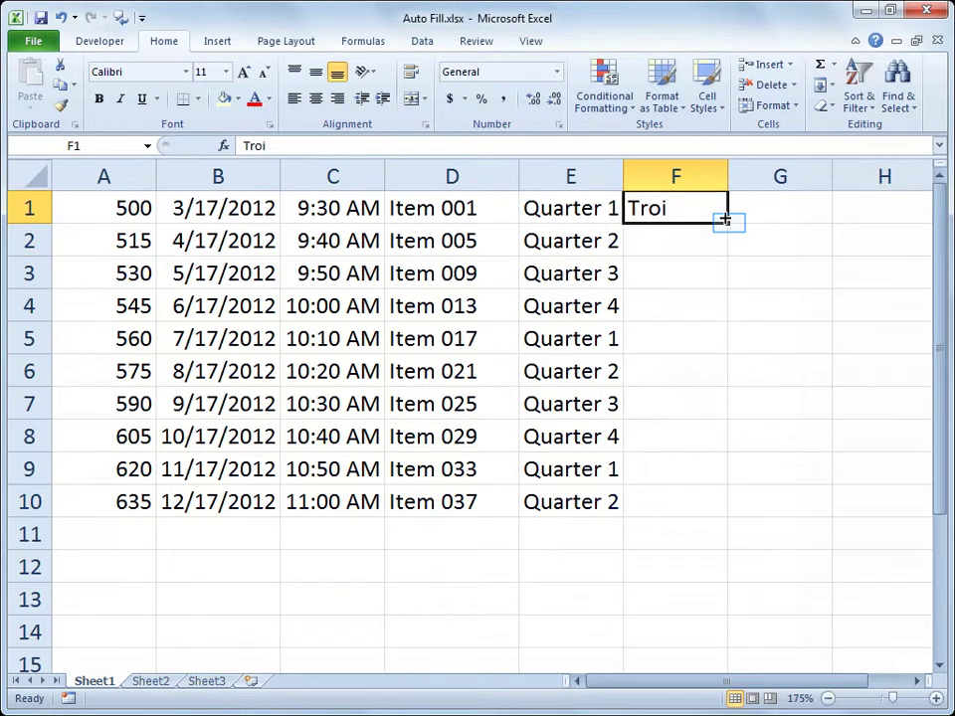
double_click(730, 222)
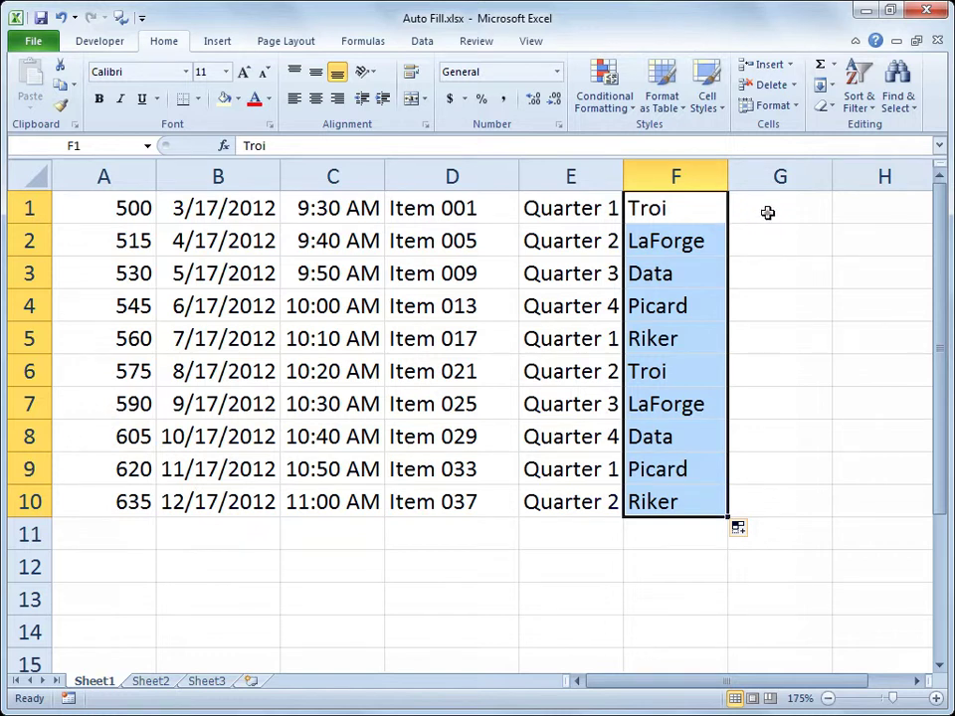
Step: Enter 100 in cell G1 as the starting value and reselect that cell
left_click(768, 212)
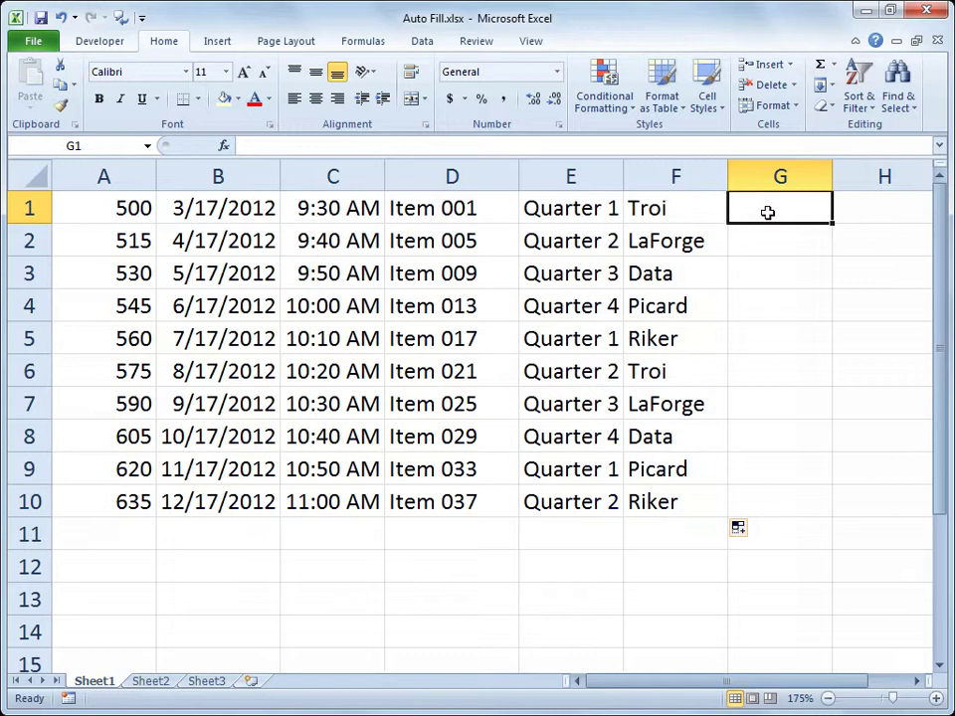
type("100")
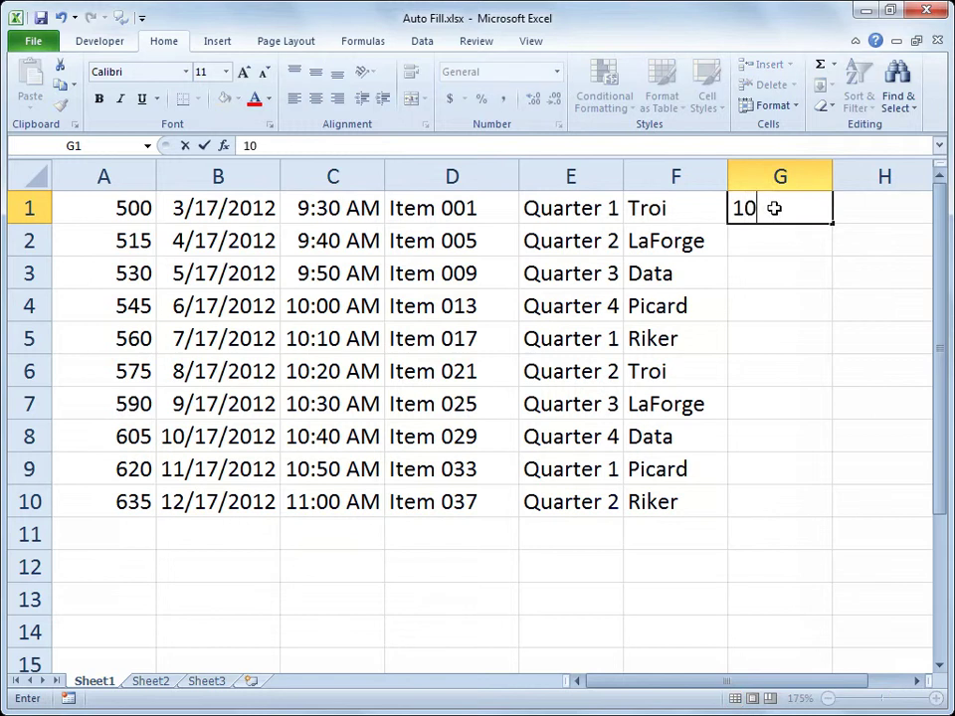
key("Return")
left_click(777, 210)
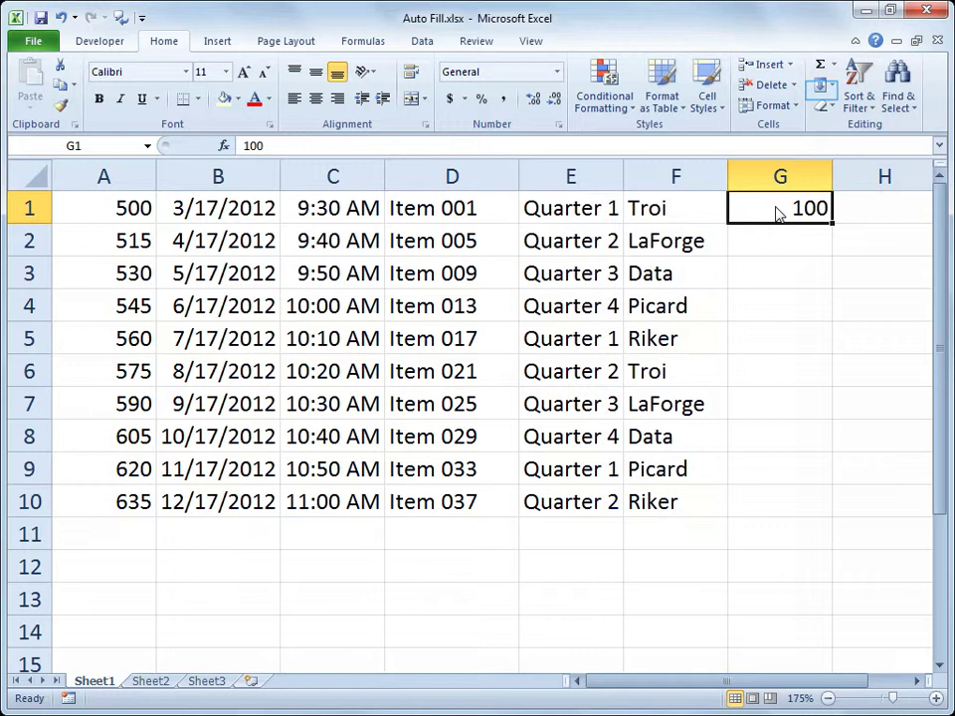
Step: Fill a linear series down column G from G1 with step value 5 and stop value 1000
left_click(822, 87)
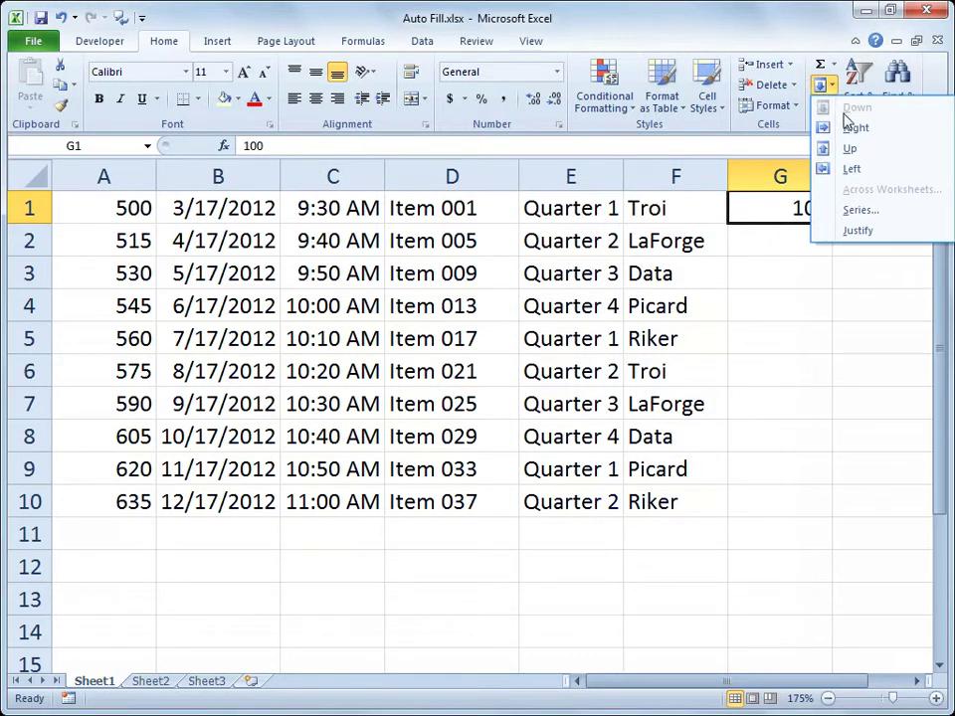
left_click(857, 212)
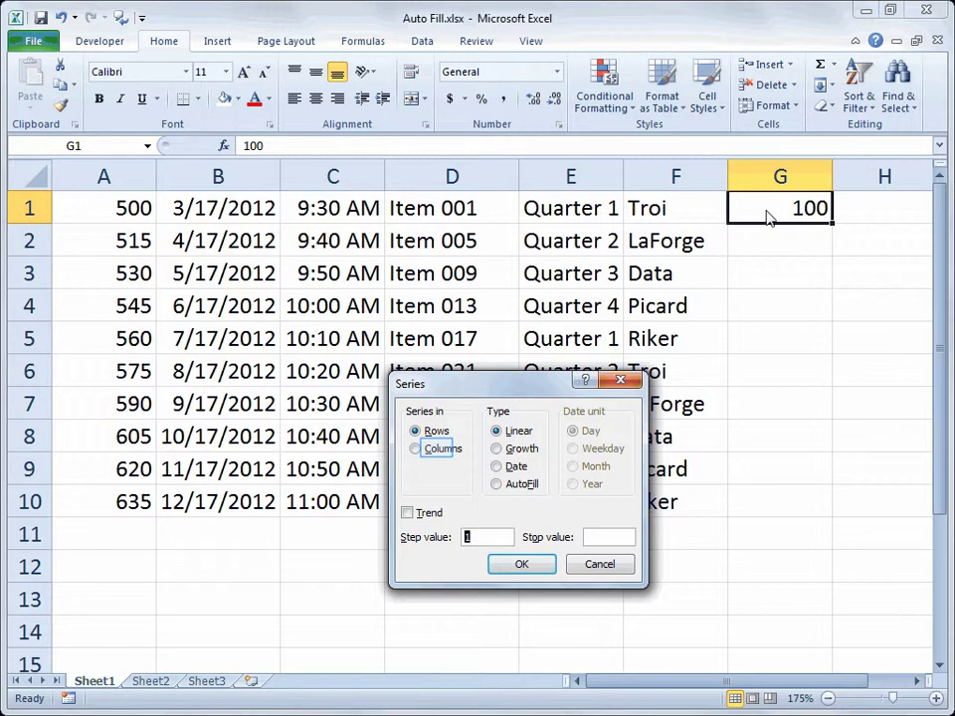
left_click(440, 450)
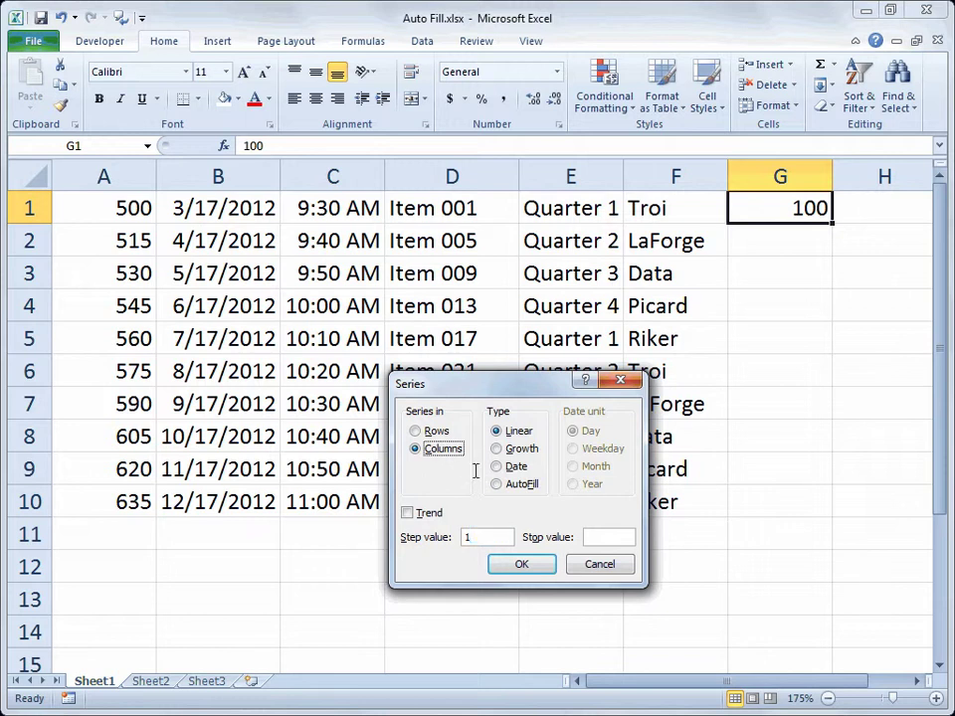
left_click(488, 536)
key("BackSpace")
type("5")
left_click(604, 539)
type("1000")
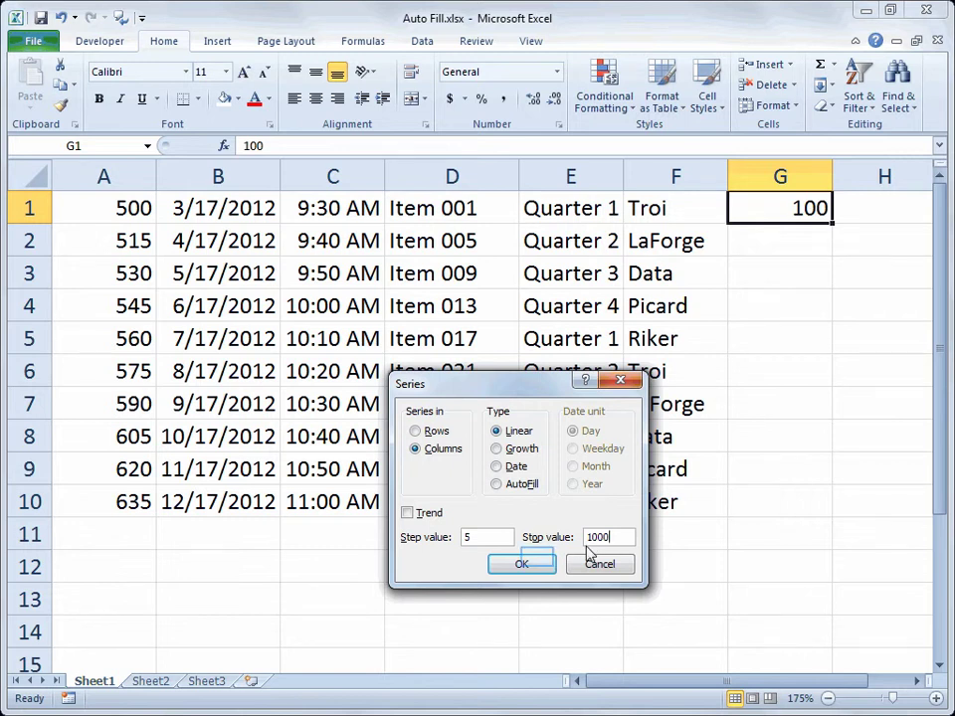
left_click(522, 565)
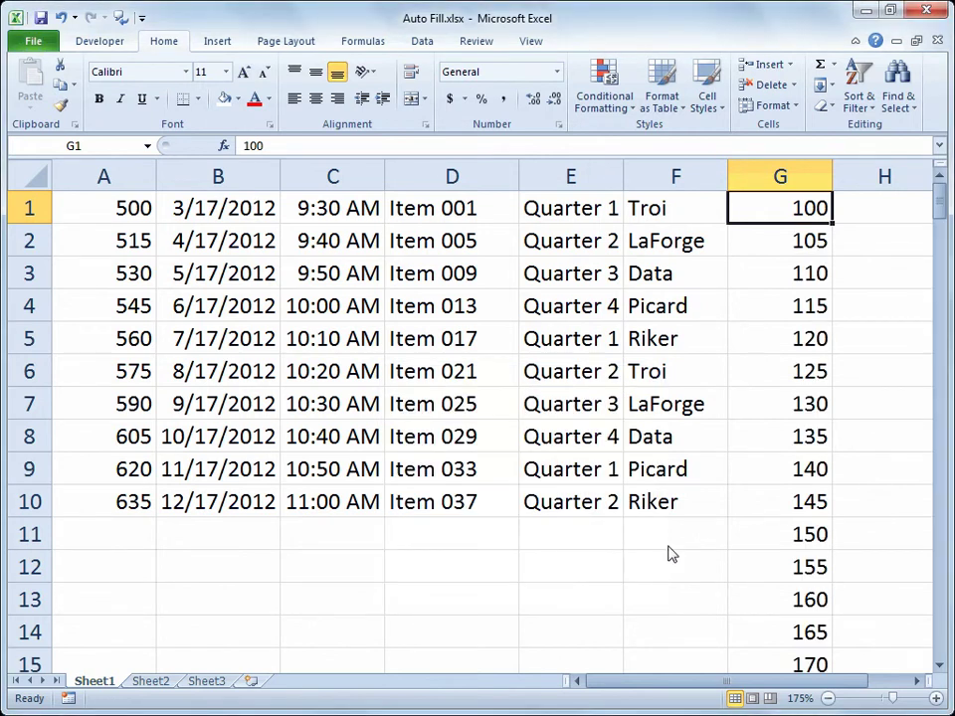
left_click_drag(943, 218, 940, 177)
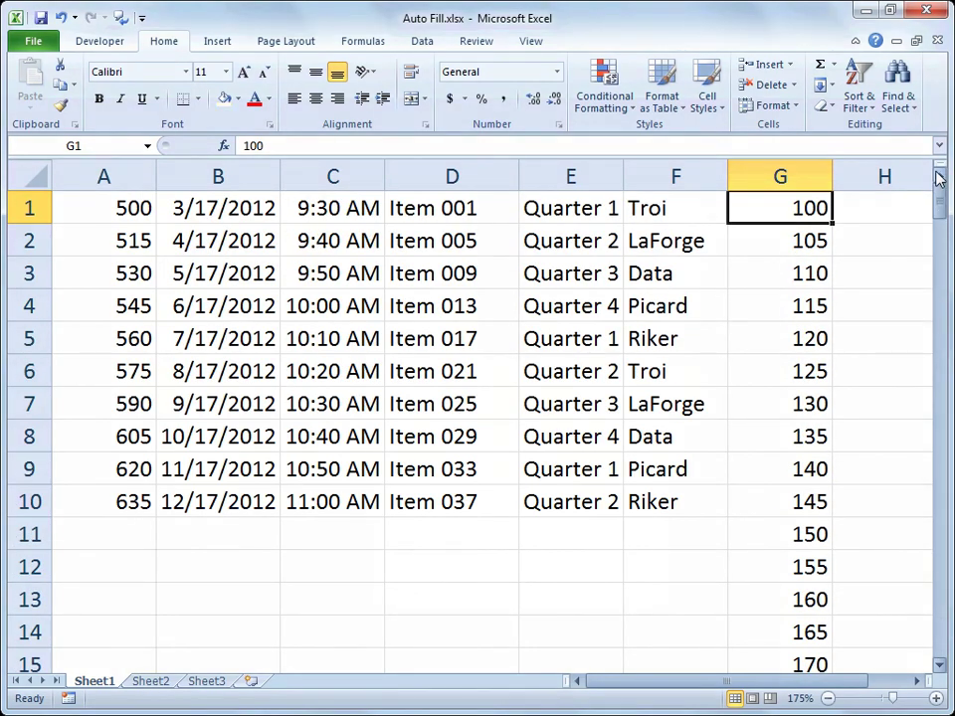